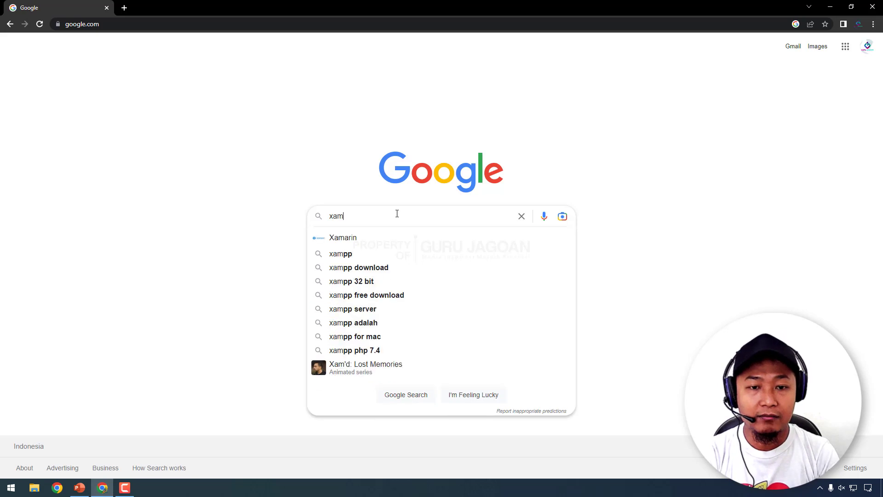
- Search Google for xampp and save the XAMPP for Windows 8.2.0 installer from apachefriends.org
key(Return)
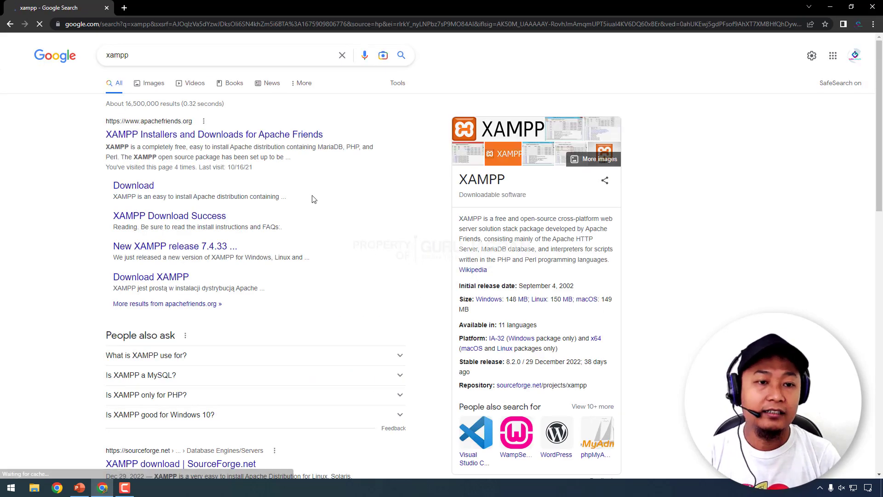
click(196, 134)
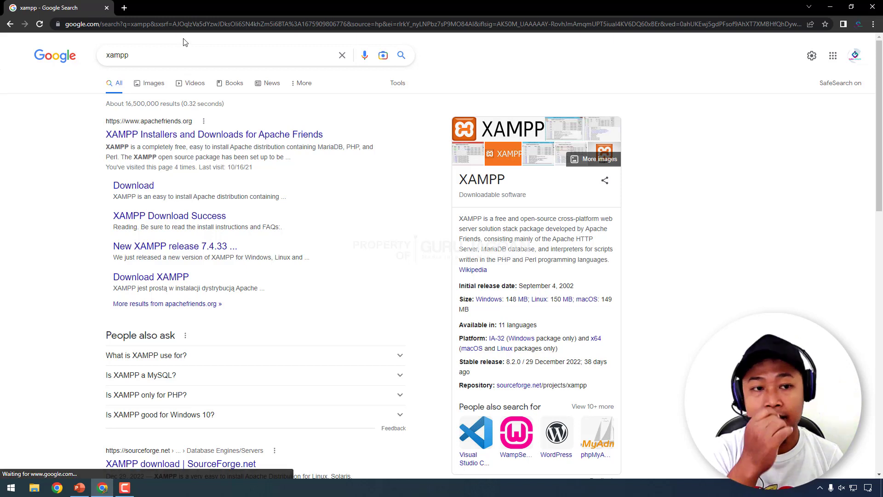
click(149, 137)
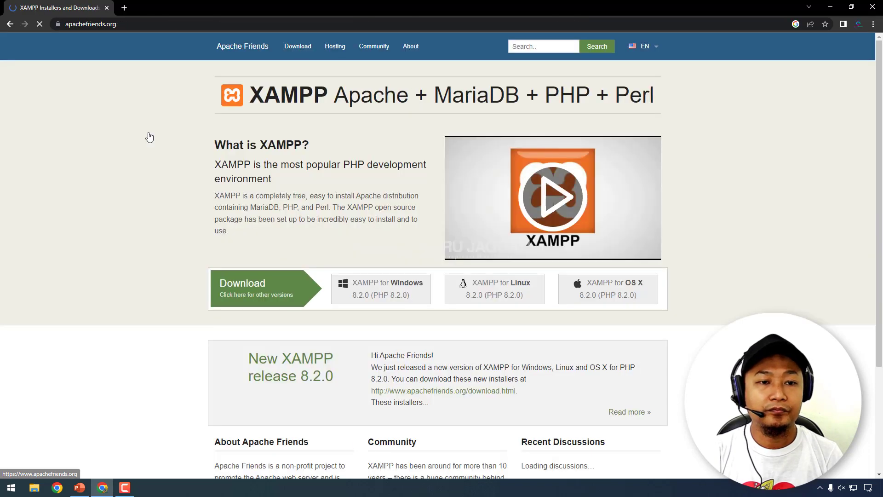
scroll(123, 230, down, 1)
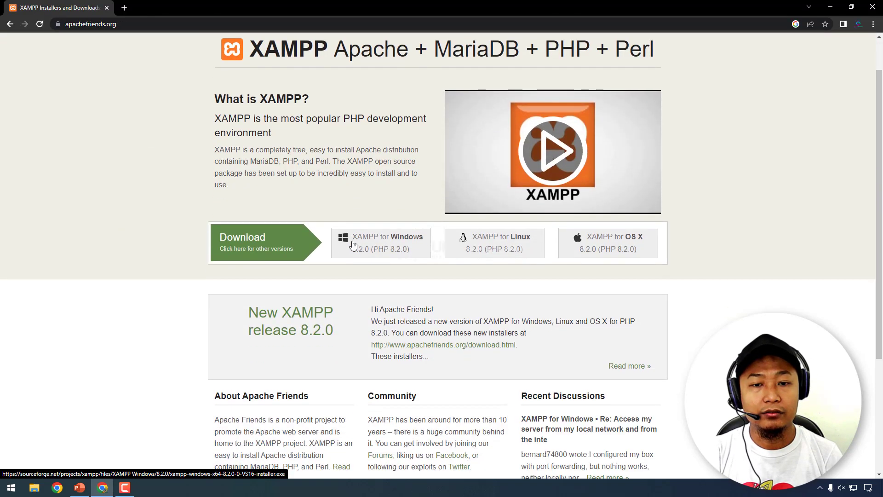
scroll(349, 262, up, 1)
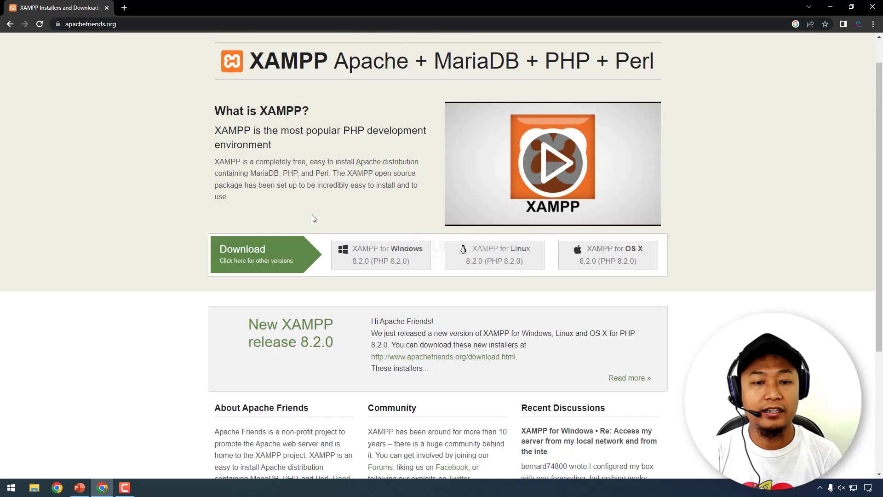
click(383, 254)
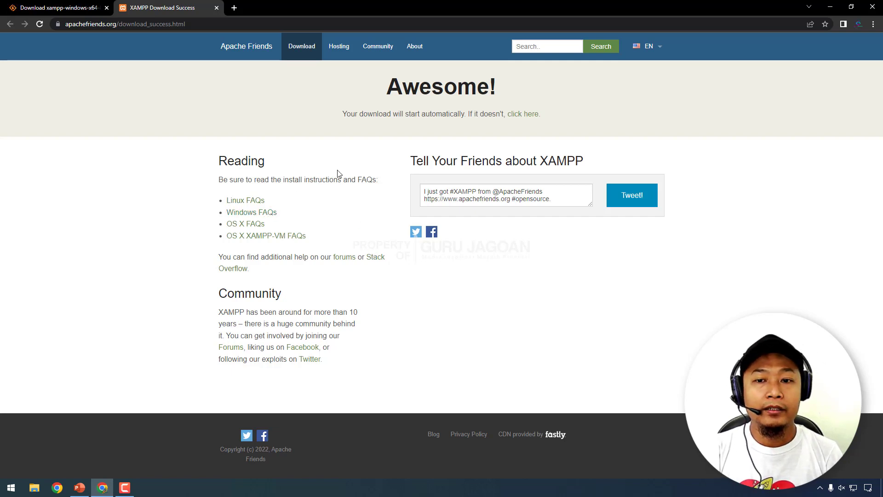
click(300, 48)
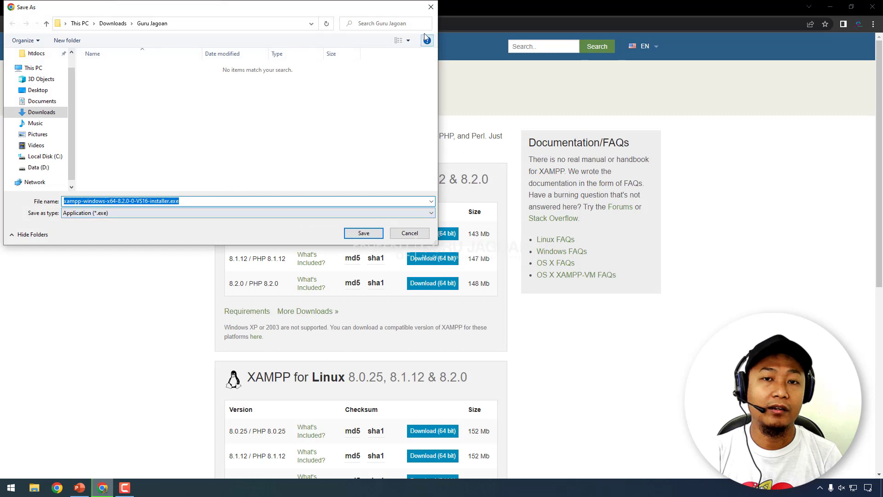
key(Return)
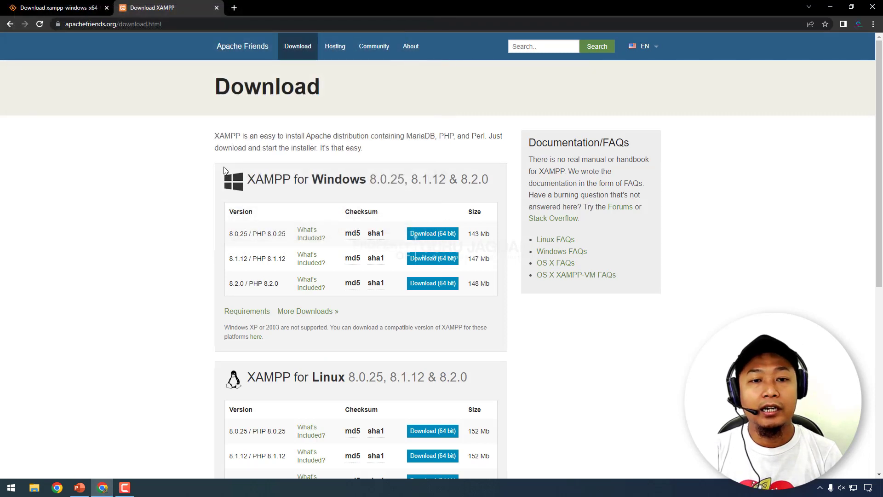
- Open the SourceForge XAMPP Files list through More Downloads » on the download page
click(293, 59)
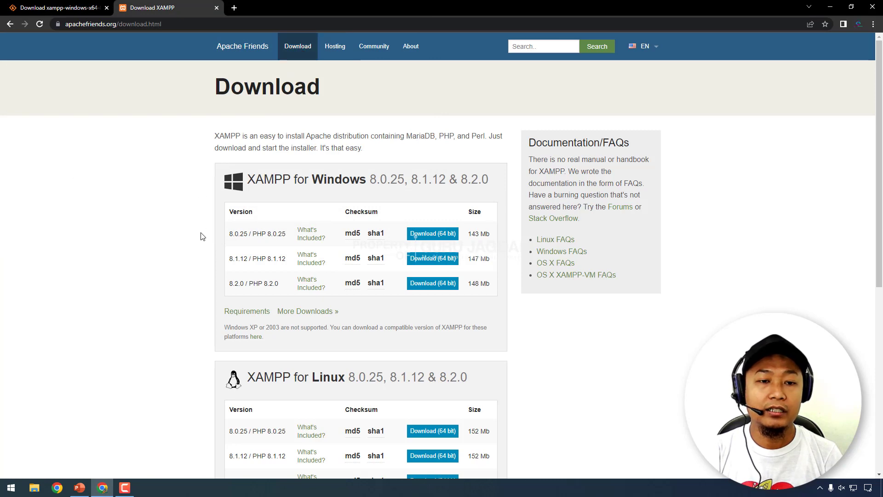
scroll(199, 237, down, 7)
scroll(198, 244, up, 5)
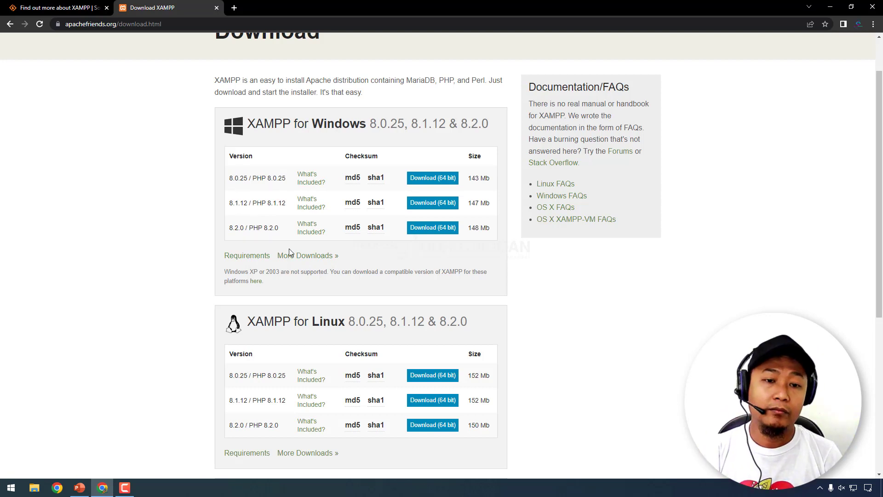
click(314, 261)
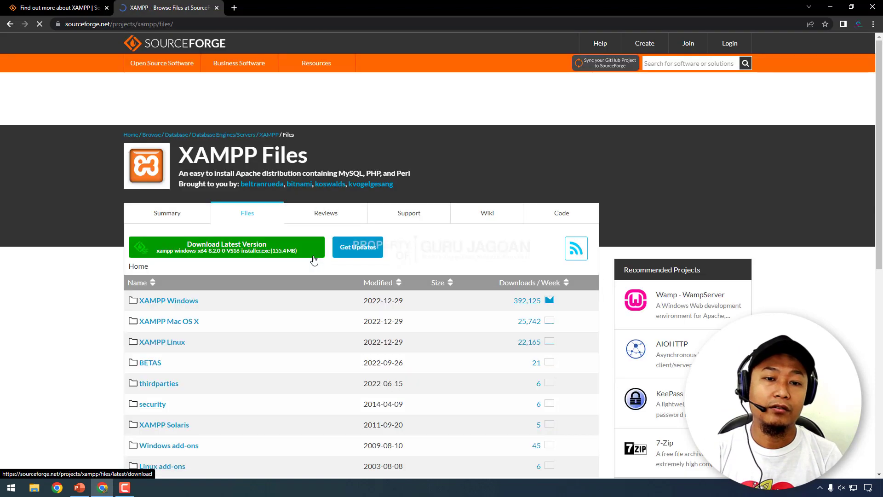
- Close the SourceForge files tab and return to the apachefriends.org XAMPP 8.2.0 home page
scroll(299, 295, down, 5)
scroll(299, 295, up, 2)
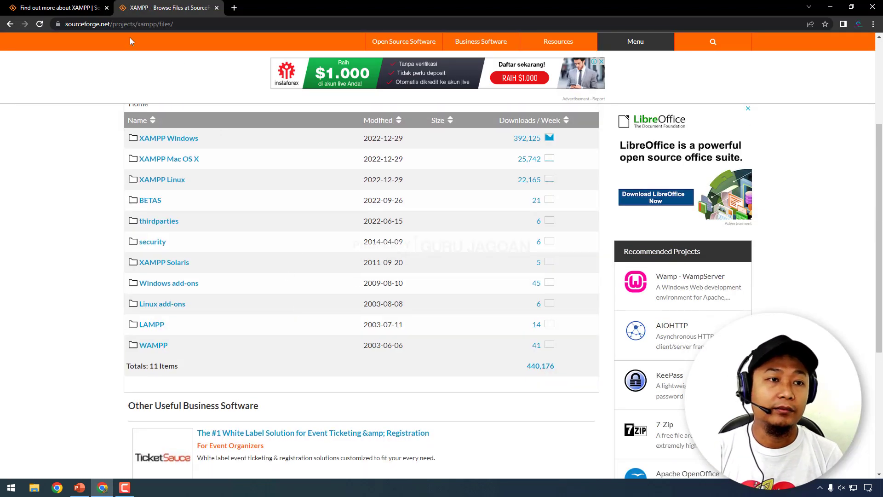
click(217, 8)
key(alt+Left)
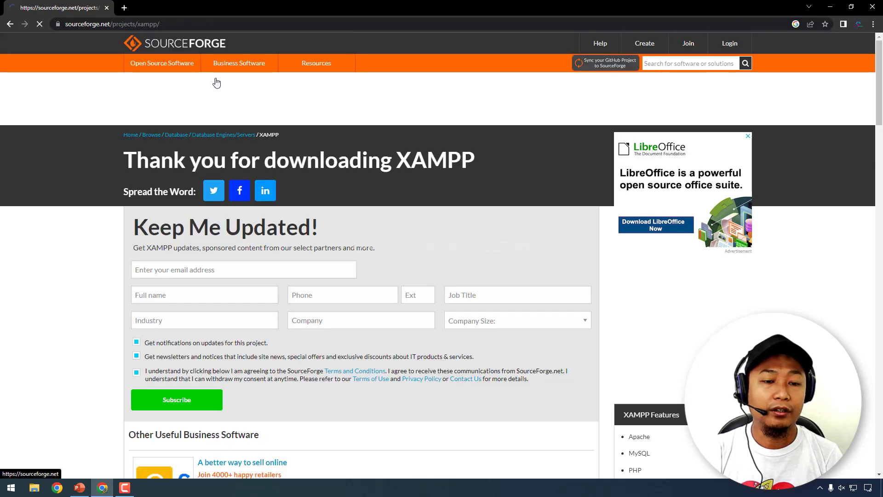
click(9, 24)
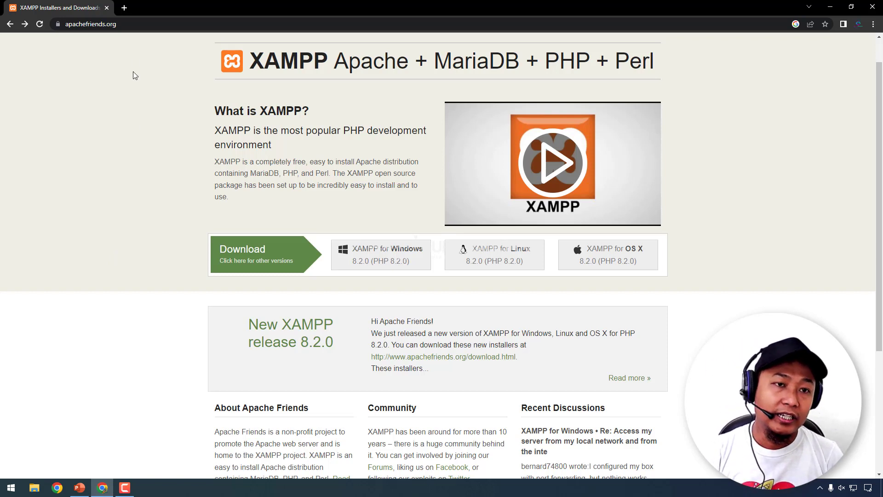
- Load localhost in Chrome to bring up the local XAMPP dashboard
click(137, 25)
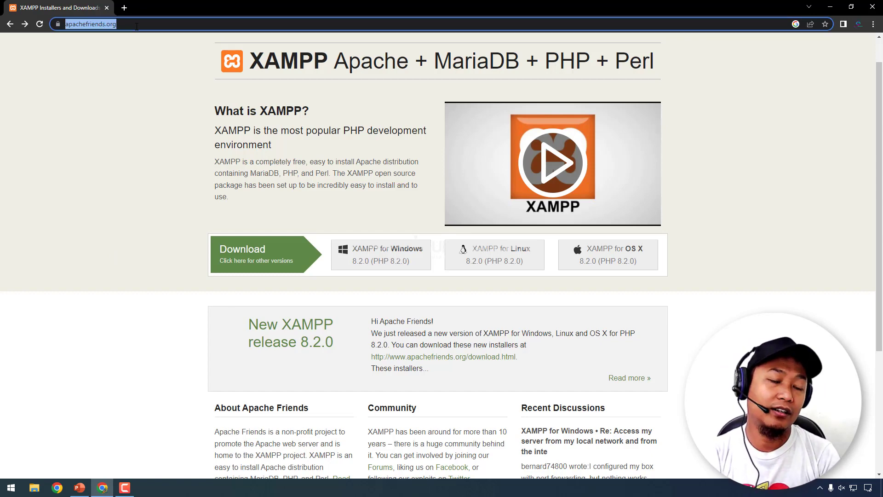
text(localhost)
key(Return)
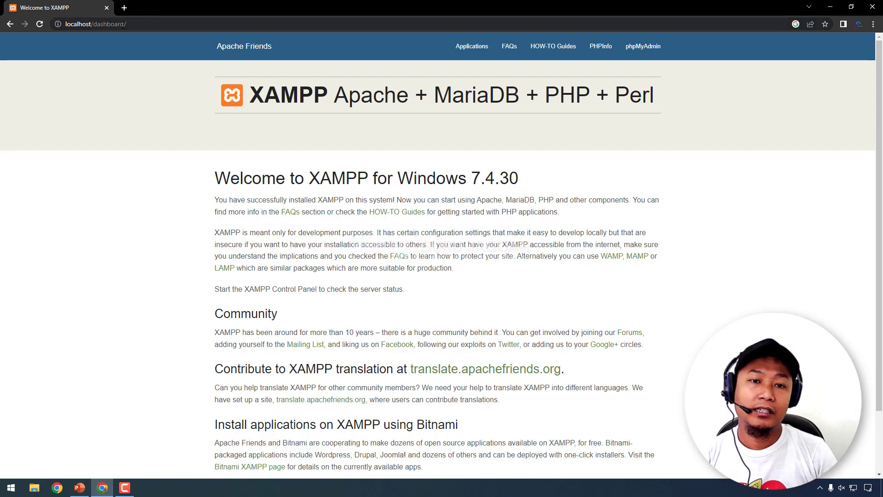
- Highlight the Welcome heading's version number 7.4.30 to confirm the installed XAMPP
drag(249, 95, 675, 99)
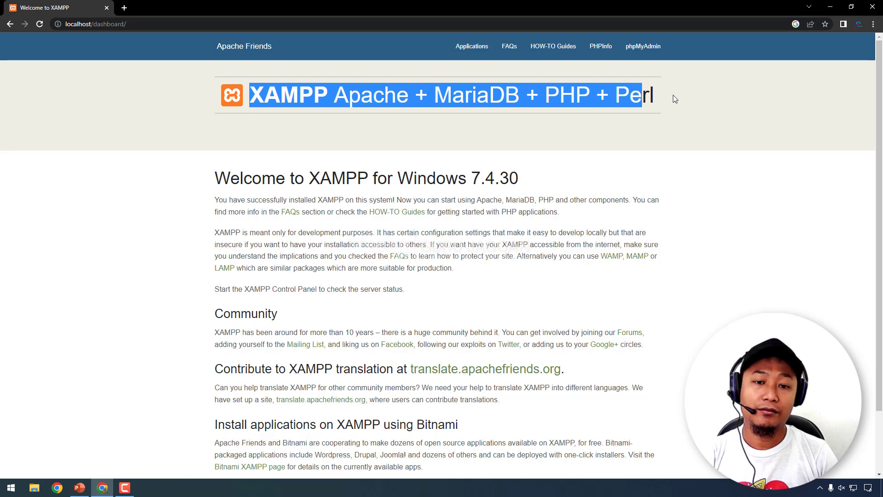
click(674, 99)
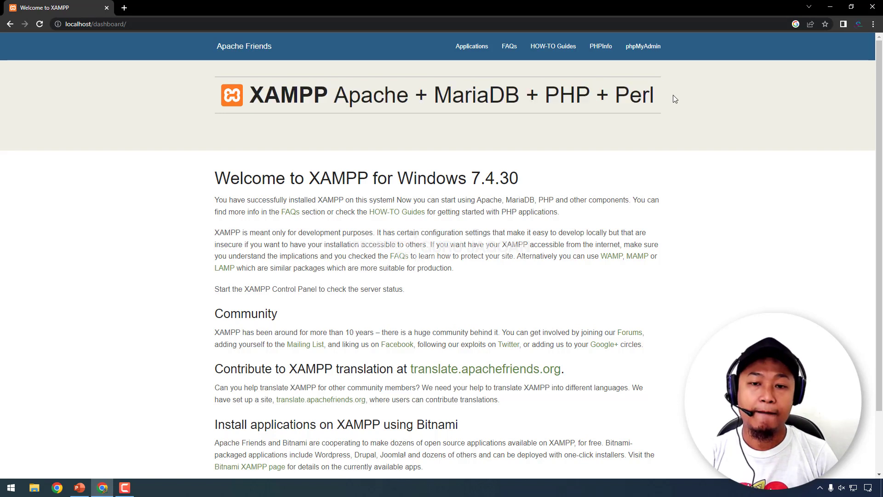
double_click(479, 179)
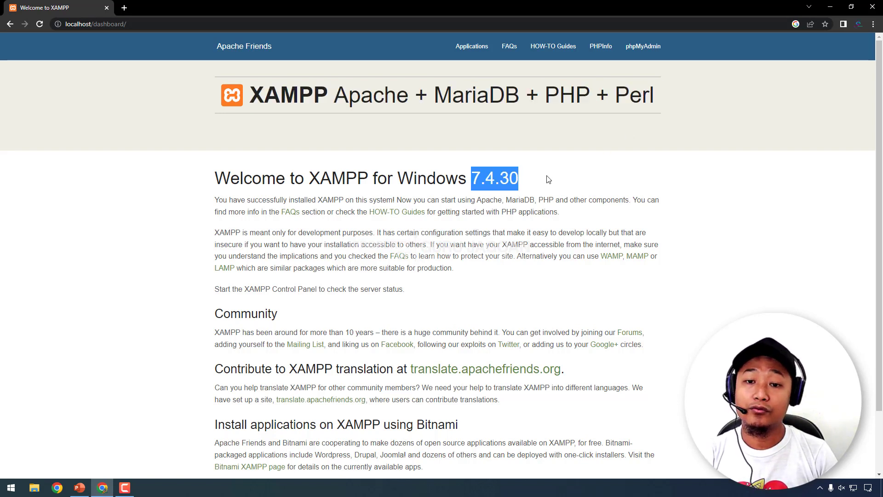
click(549, 179)
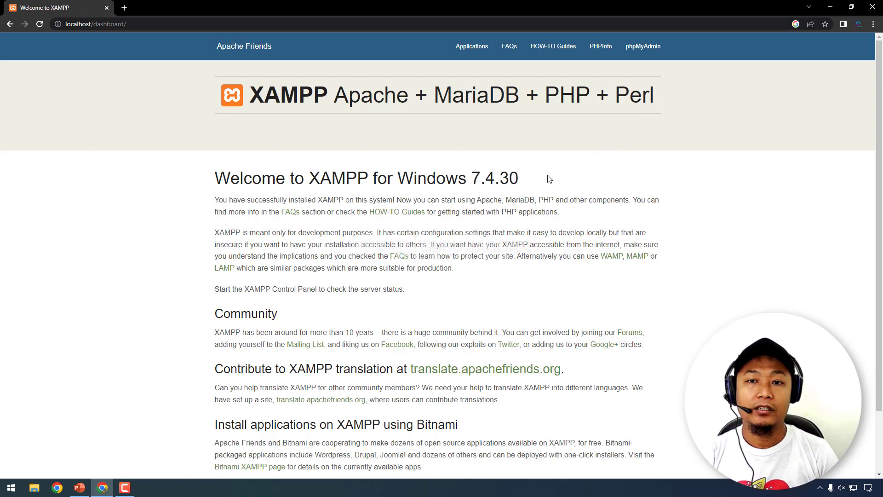
drag(471, 179, 628, 180)
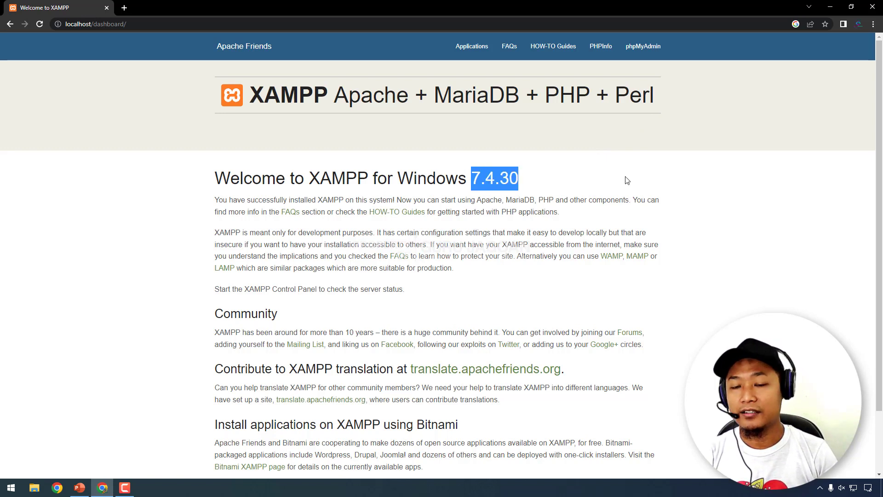
click(626, 180)
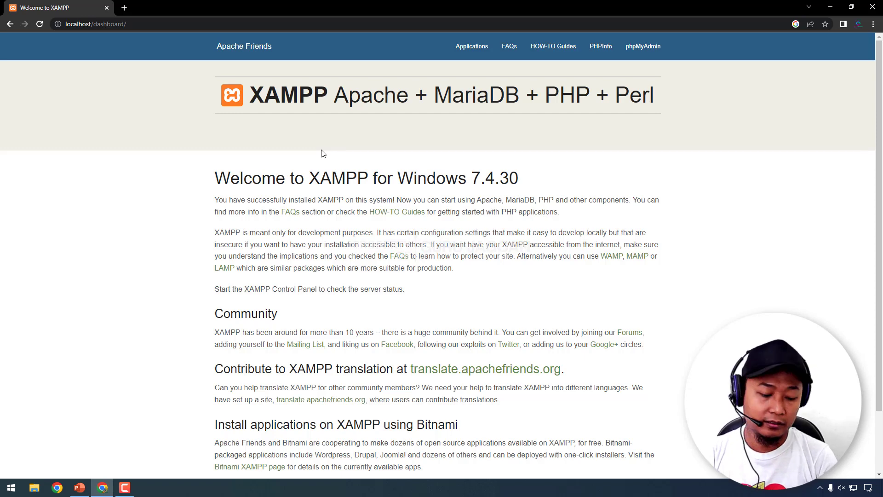
- Go to wordpress.org in a new tab and open the Get WordPress 6.1.1 page
key(ctrl+t)
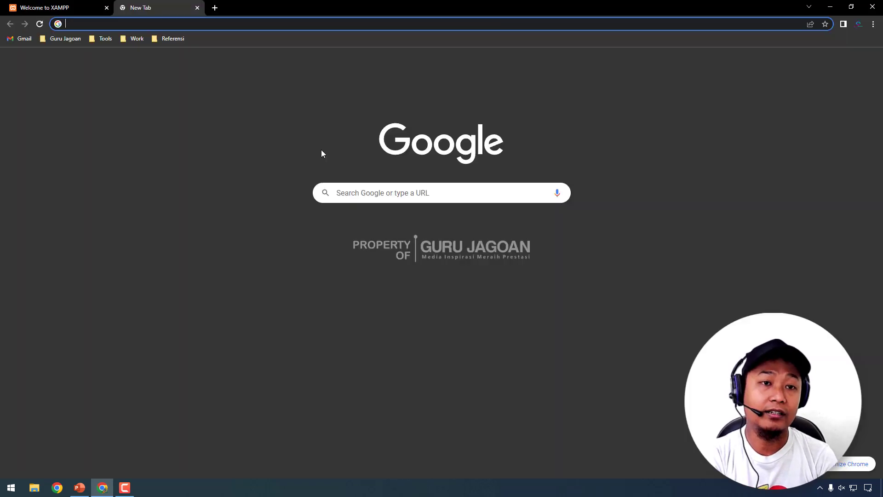
text(w)
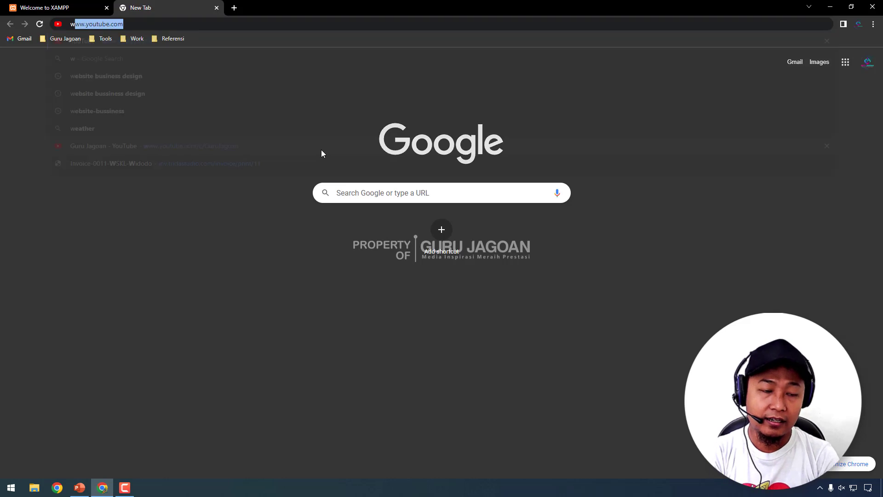
text(ordpress.org)
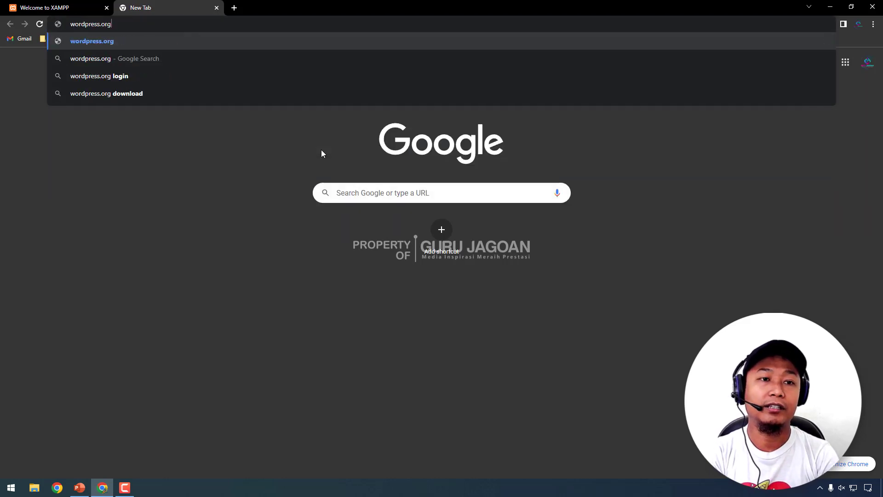
key(Return)
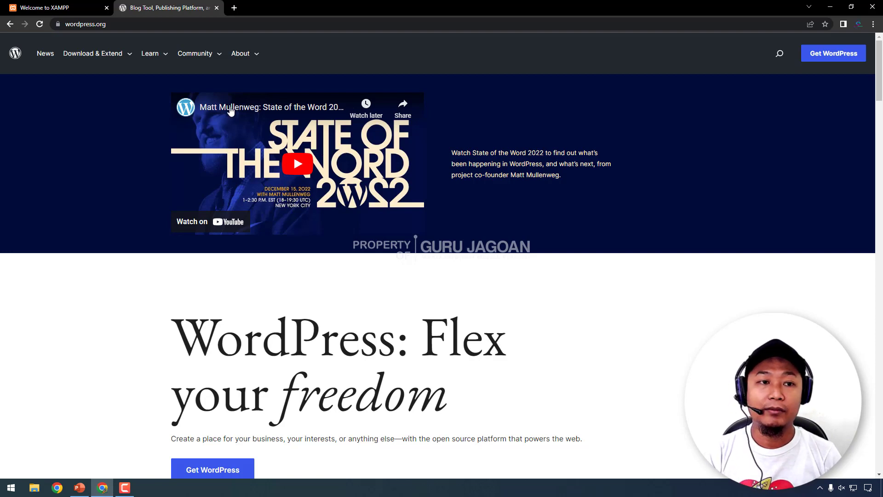
mouse_move(127, 56)
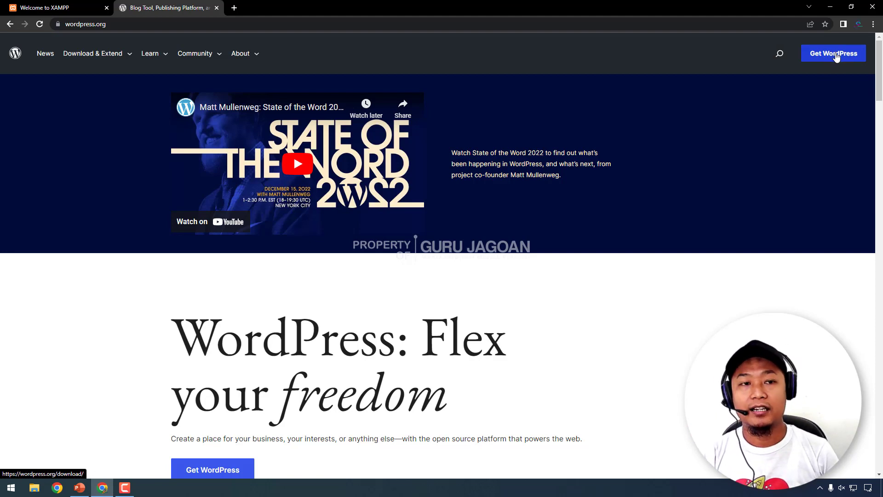
click(836, 56)
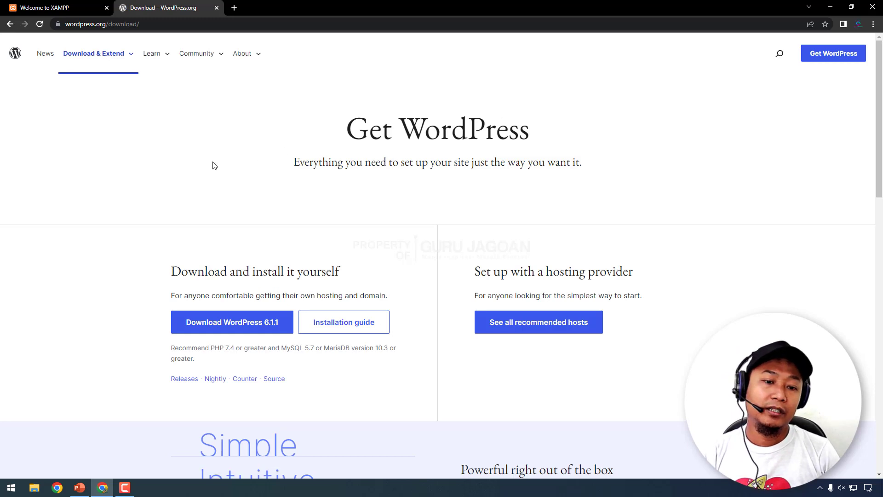
- Start the WordPress 6.1.1 download, then dismiss the Save As dialog and thanks message
scroll(146, 215, down, 2)
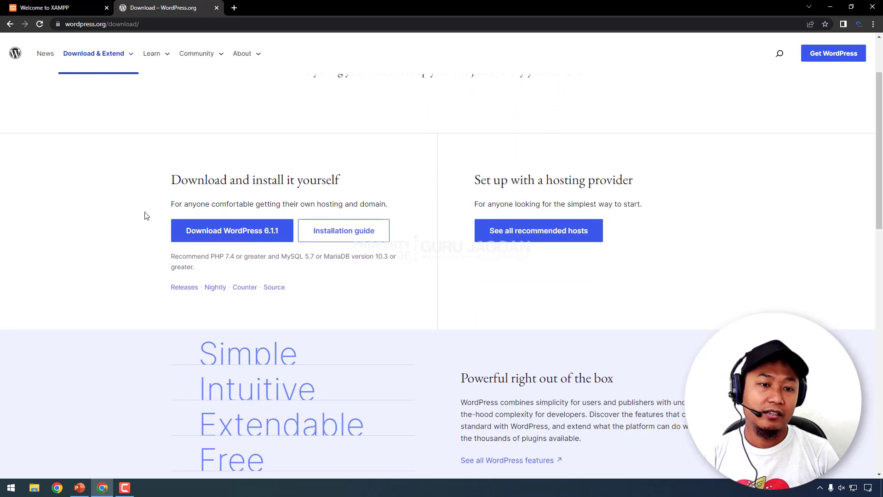
scroll(146, 215, up, 2)
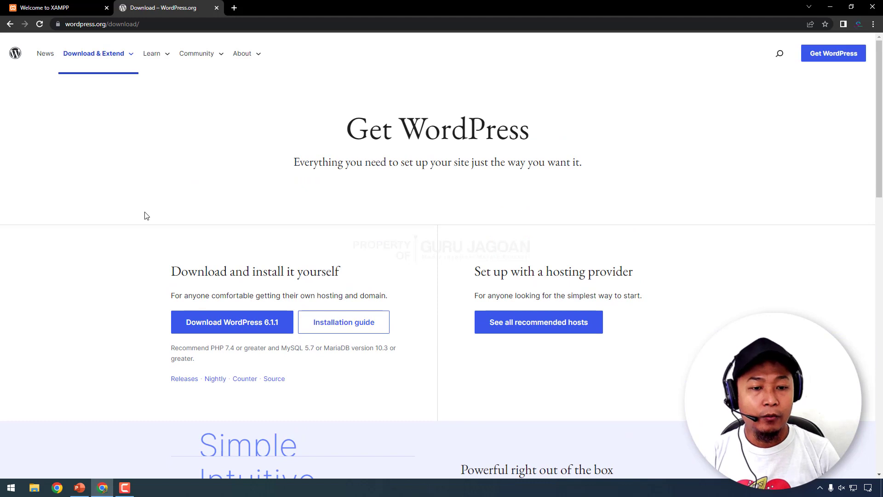
click(220, 328)
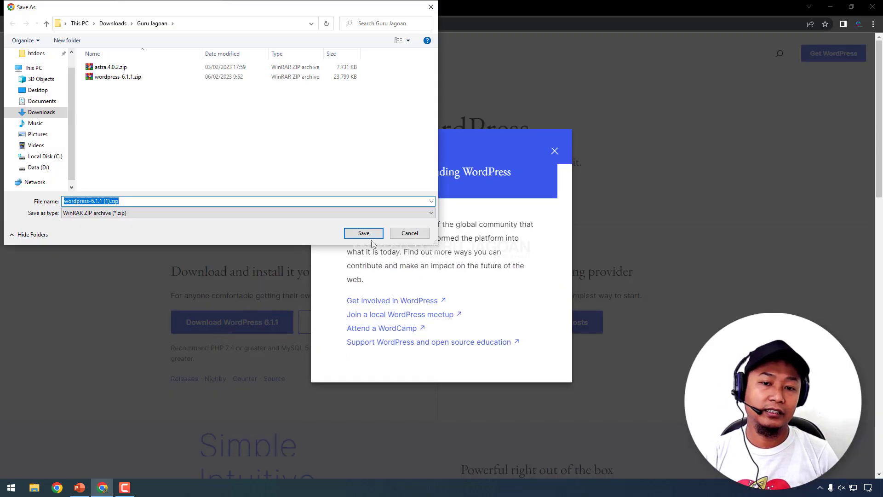
click(431, 7)
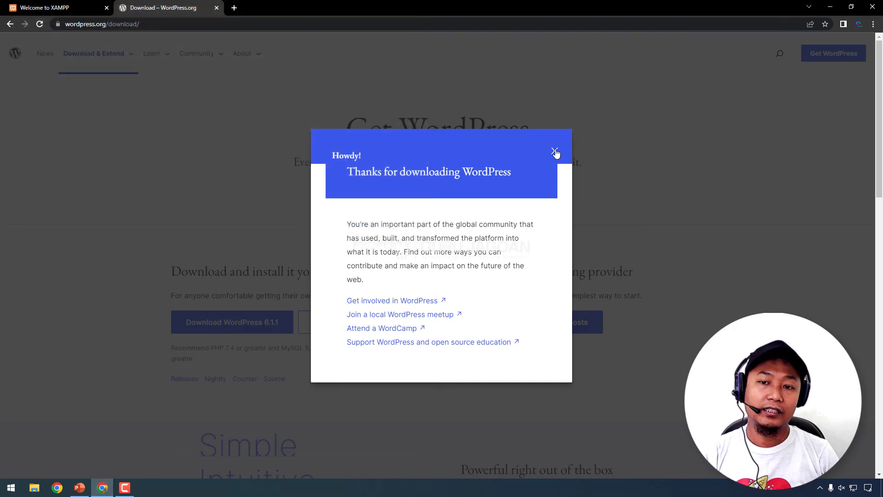
click(555, 152)
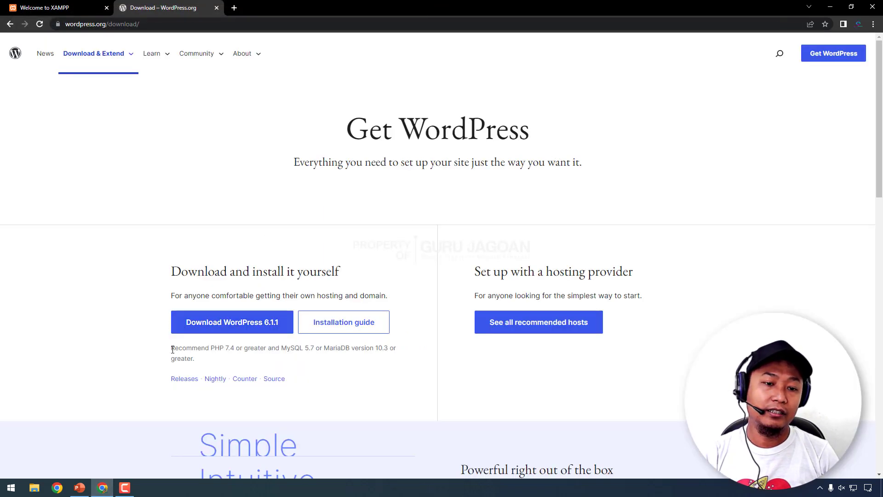
- Compare the required PHP 7.4 or greater against XAMPP's PHP 7.4.30 on the dashboard
drag(171, 348, 352, 347)
click(244, 348)
click(324, 348)
click(380, 348)
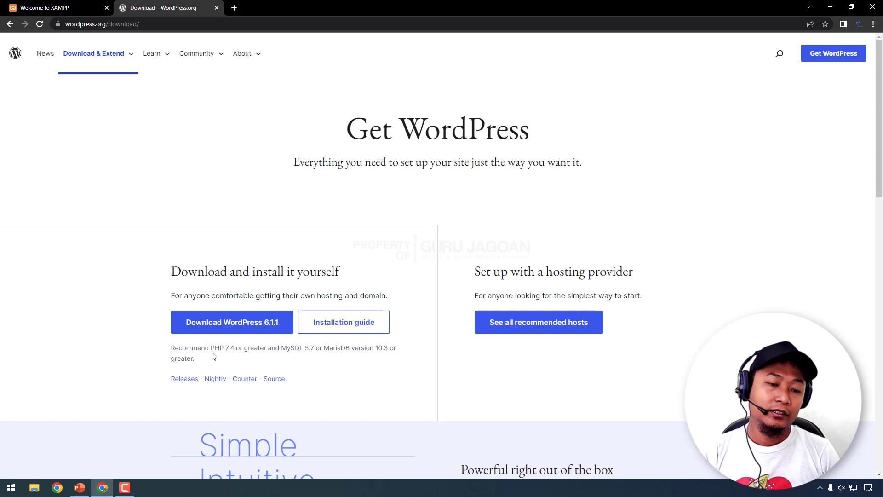
click(44, 7)
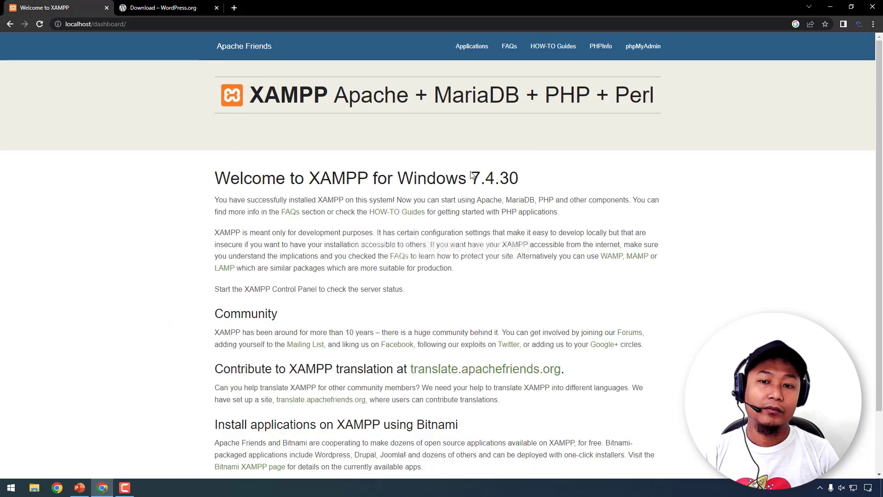
drag(476, 177, 573, 179)
click(163, 7)
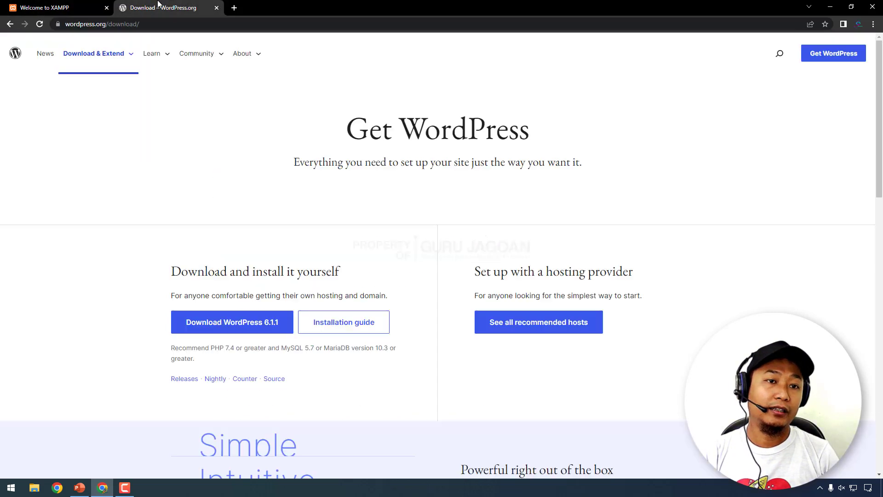
drag(225, 349, 237, 345)
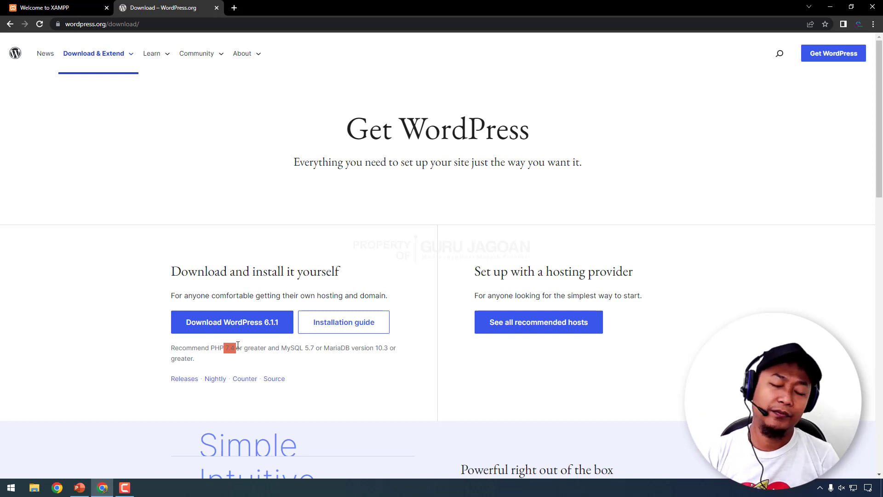
drag(172, 347, 247, 348)
click(230, 323)
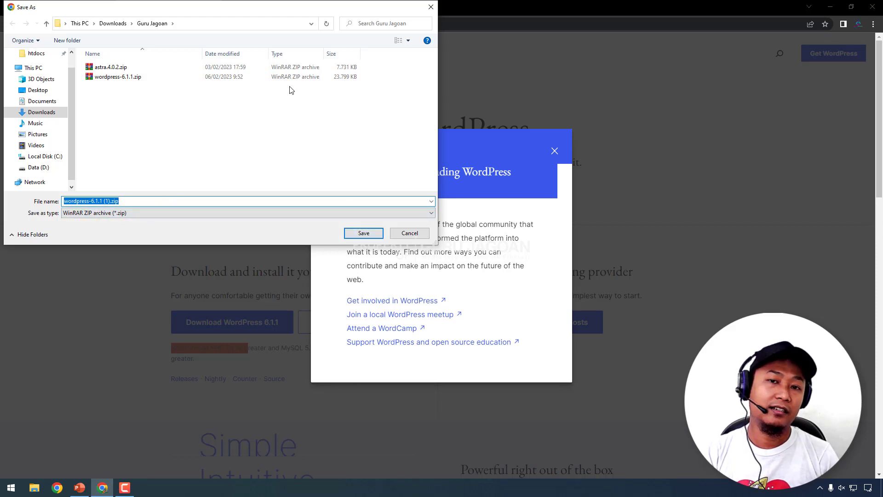
click(431, 7)
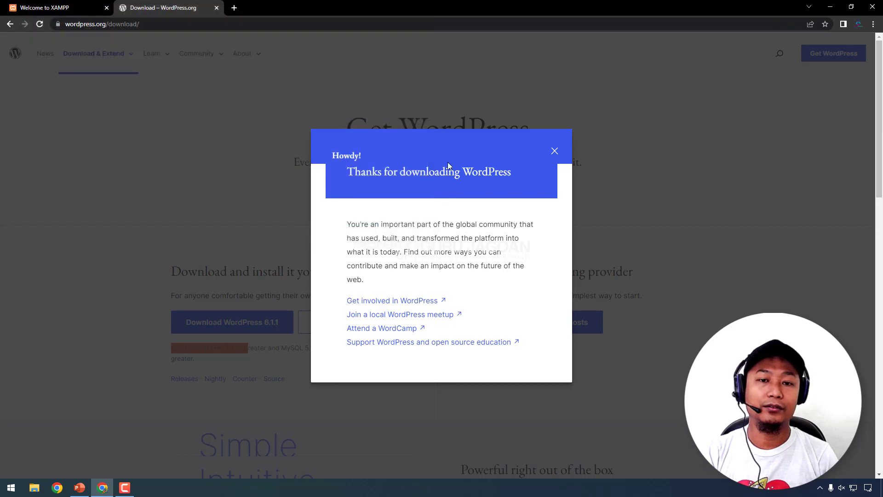
click(556, 152)
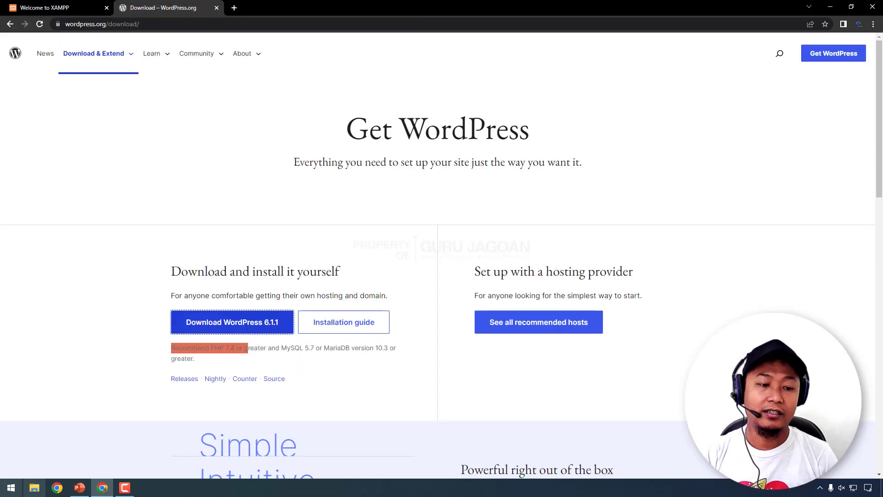
- Open File Explorer at Downloads > Guru Jagoan and collapse the navigation pane trees
click(34, 488)
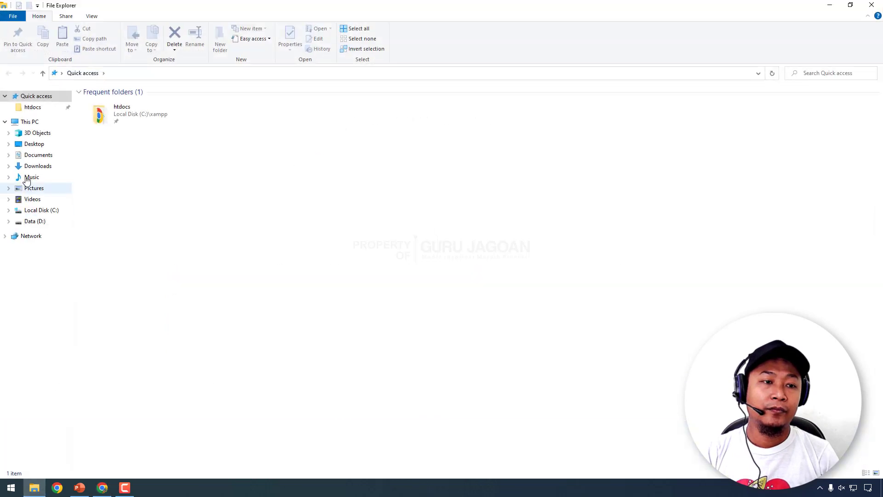
click(8, 167)
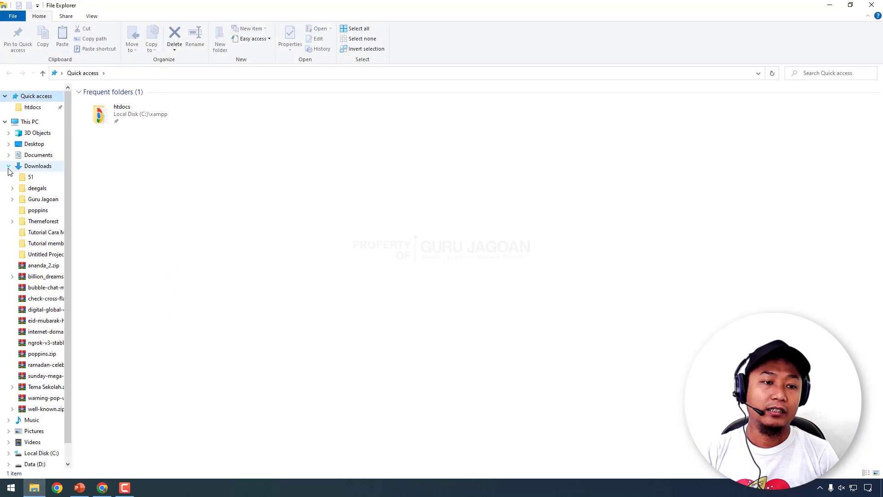
click(43, 199)
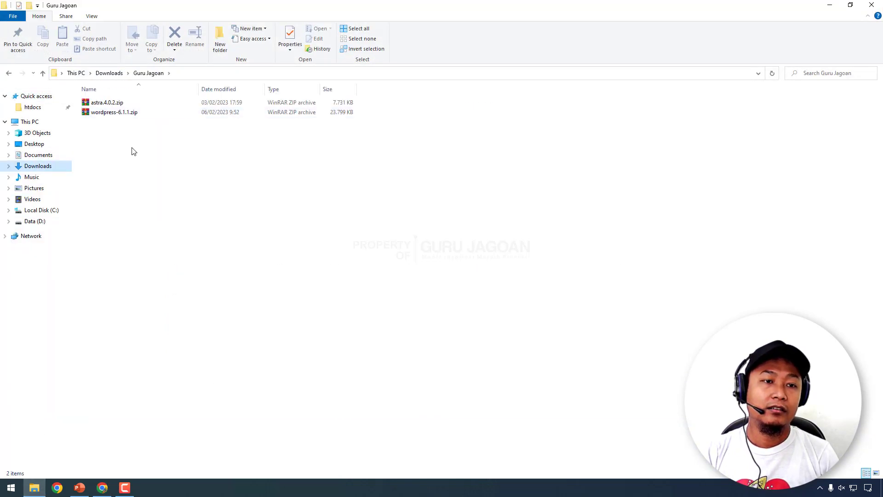
click(5, 122)
click(4, 96)
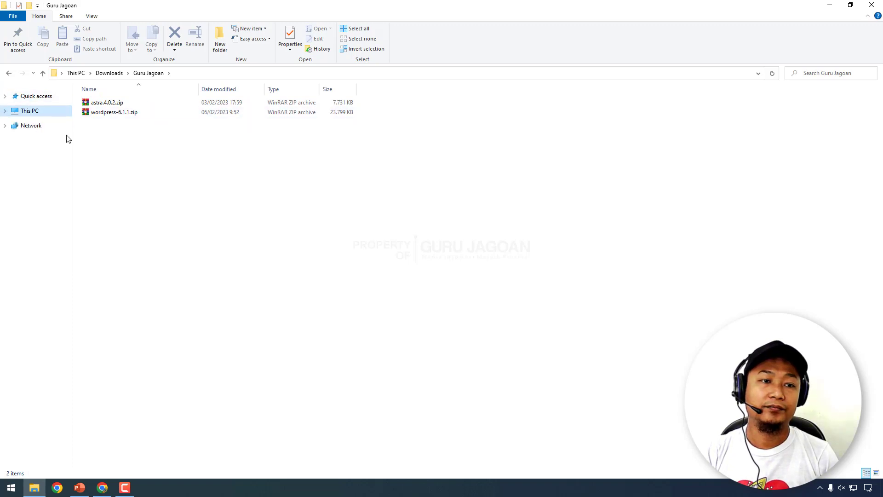
click(153, 164)
ctrl+scroll(153, 164, up, 5)
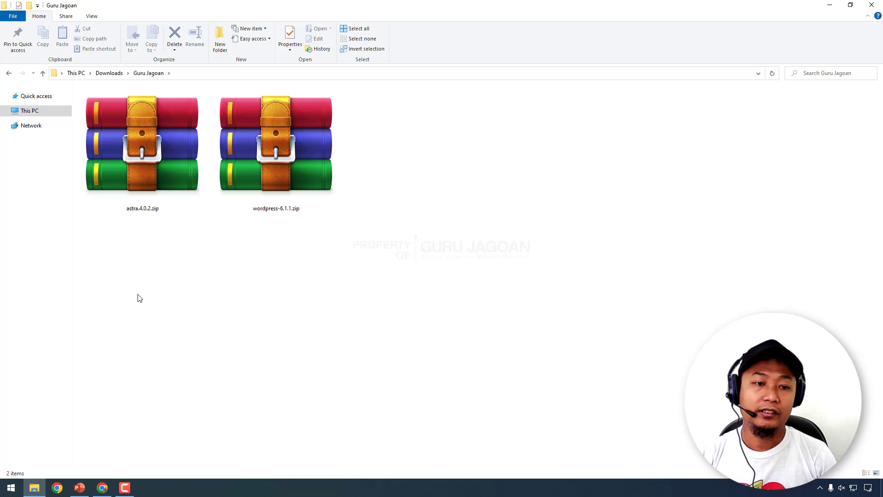
- Delete astra.4.0.2.zip, leaving only wordpress-6.1.1.zip selected in the folder
drag(155, 254, 157, 184)
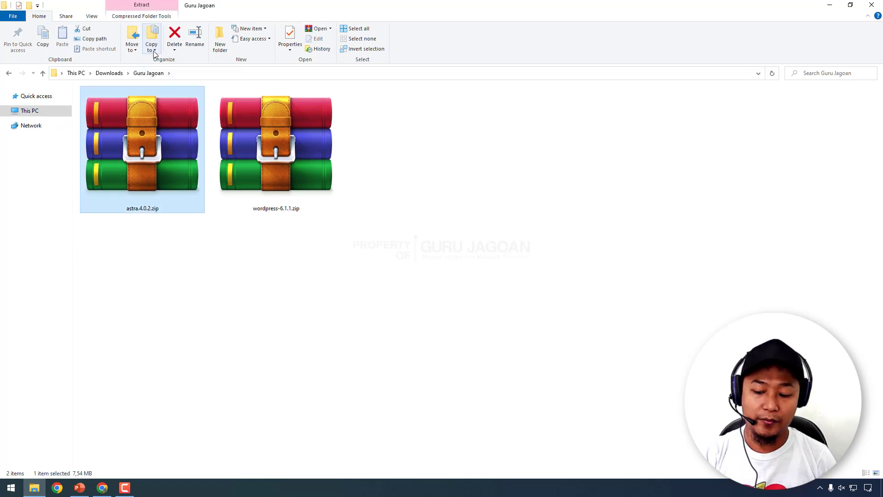
key(Delete)
click(300, 278)
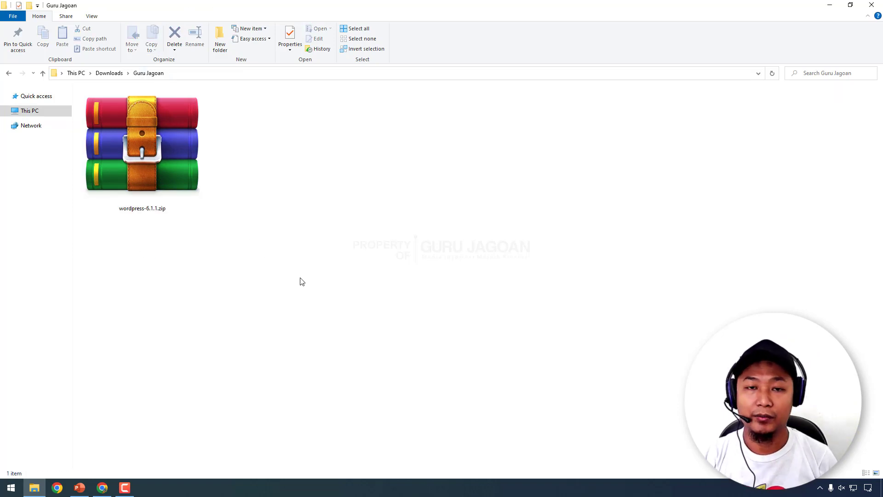
click(148, 122)
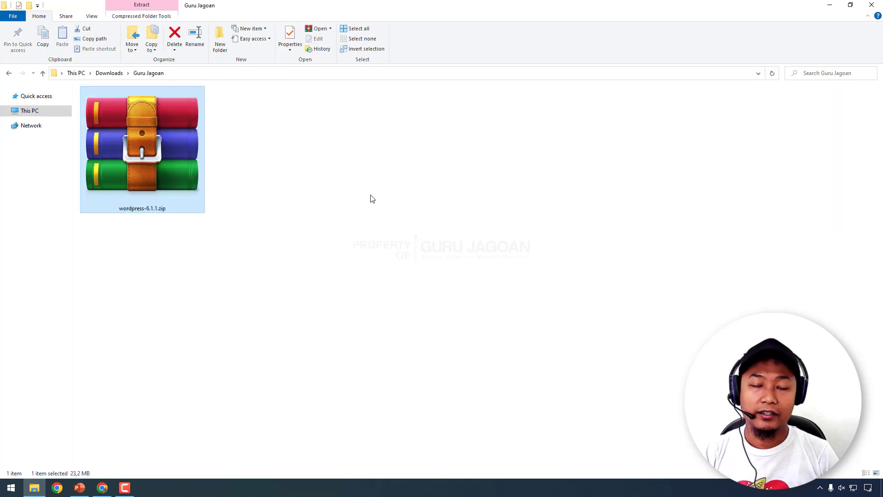
click(102, 487)
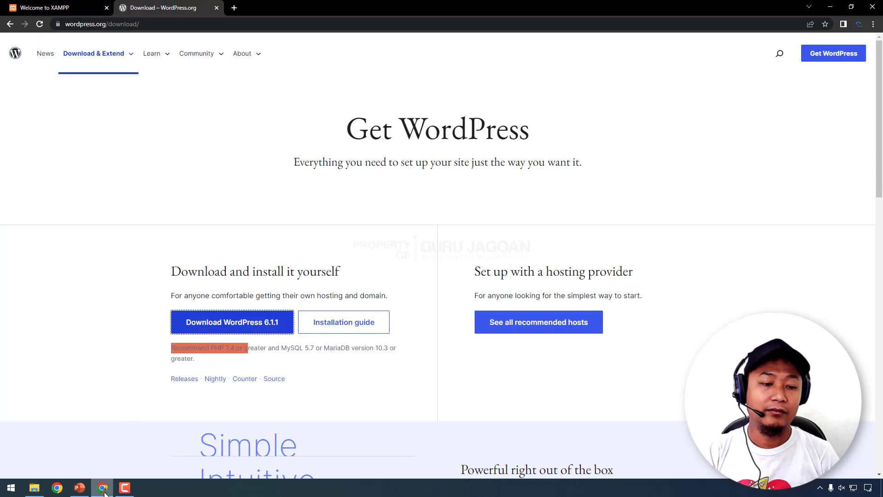
click(34, 487)
click(219, 327)
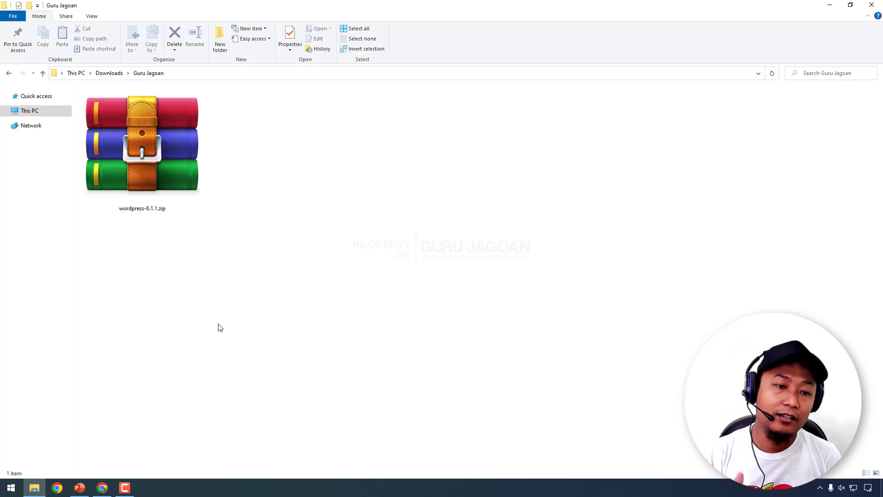
click(148, 162)
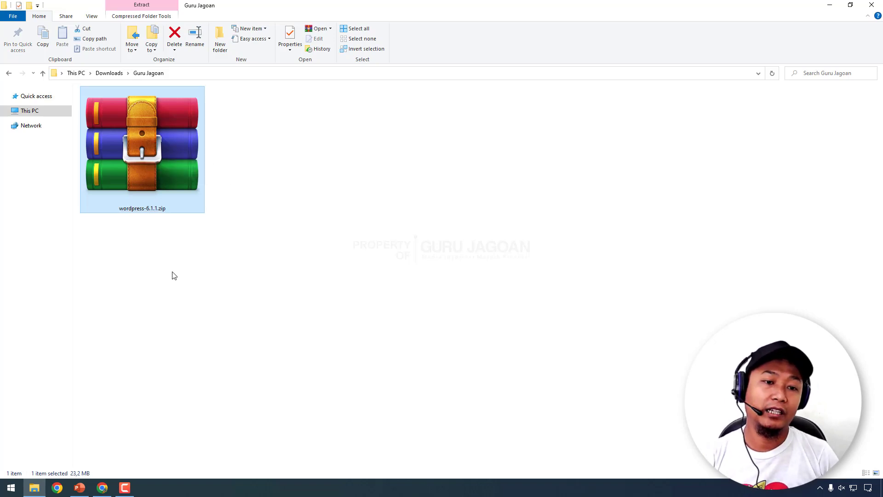
- Extract wordpress-6.1.1.zip here and select the resulting wordpress folder
right_click(139, 146)
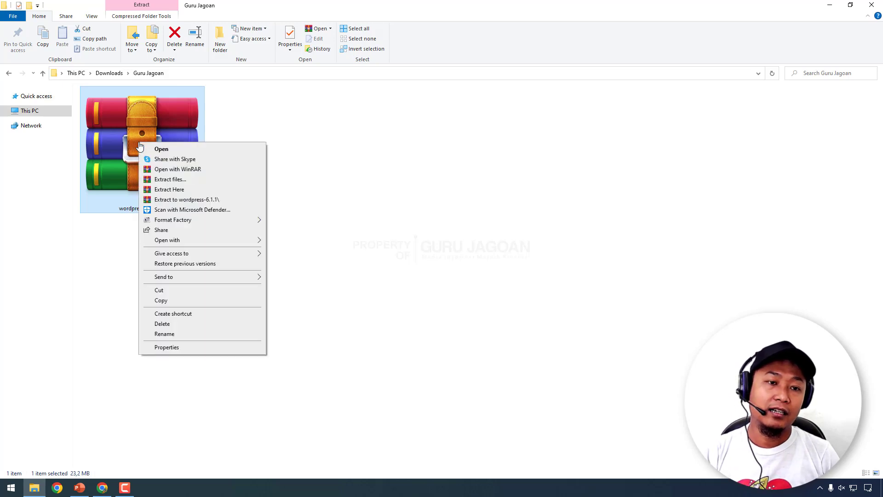
click(171, 190)
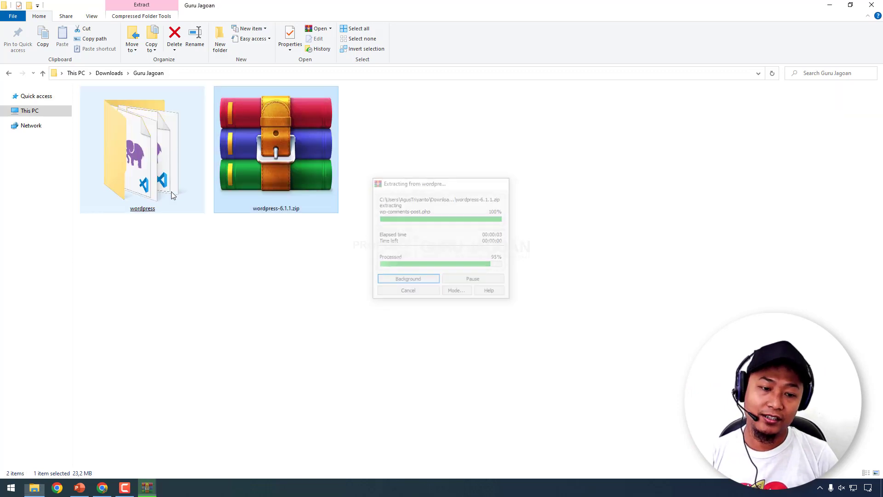
click(197, 308)
drag(155, 270, 148, 133)
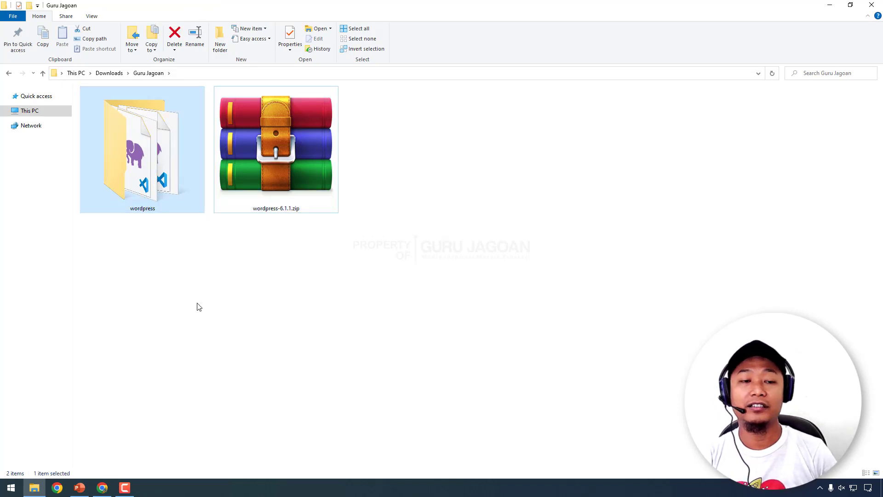
click(160, 265)
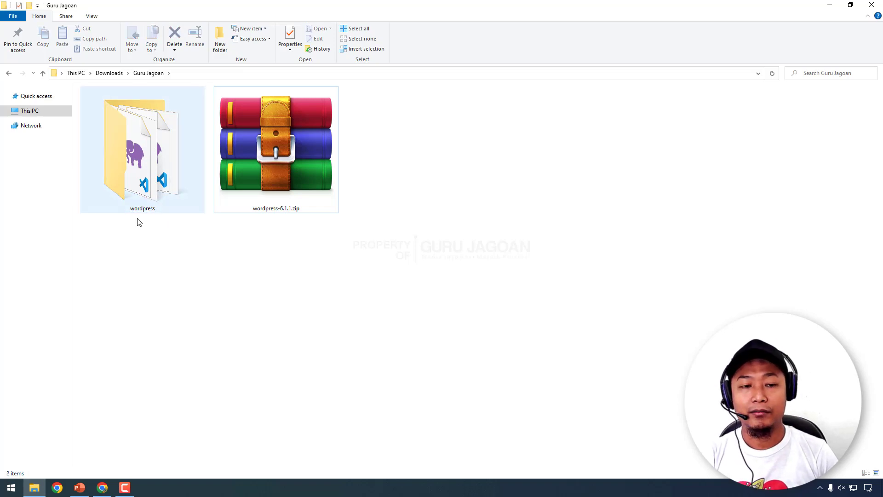
click(142, 129)
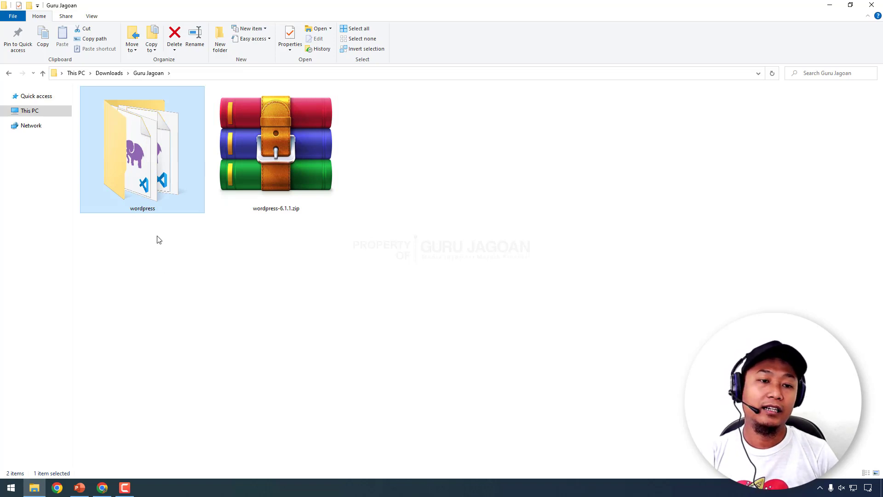
- Cut the extracted wordpress folder from the Guru Jagoan folder
right_click(140, 143)
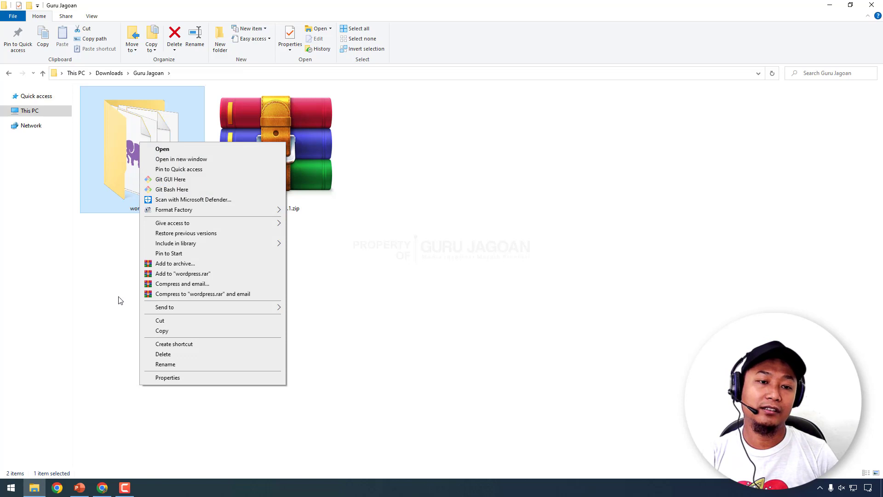
click(172, 321)
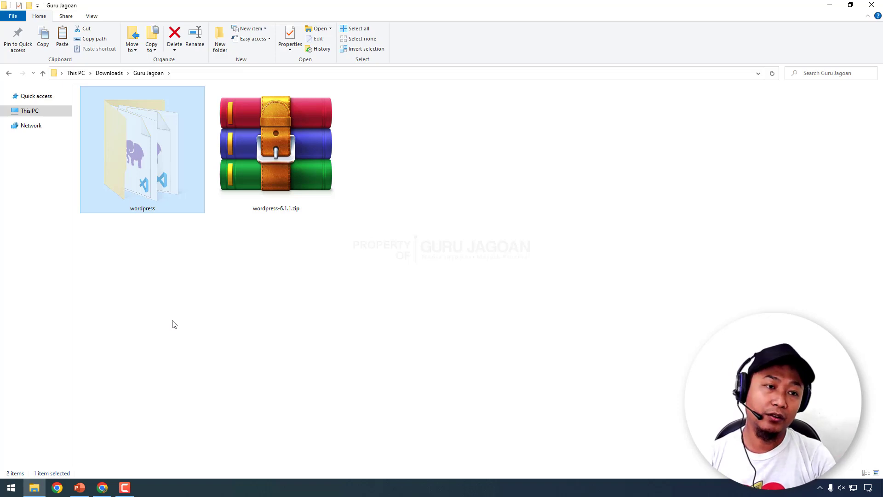
- Browse from Local Disk (C:) through xampp into the htdocs folder
click(5, 97)
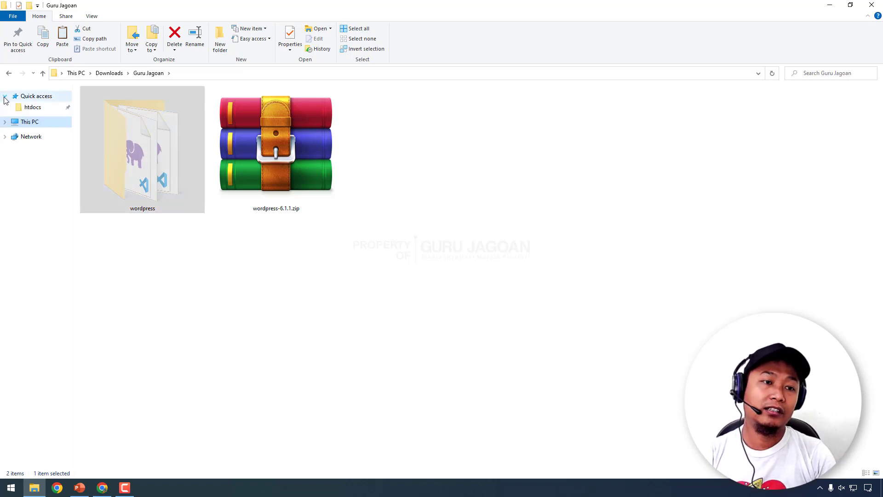
click(5, 97)
click(4, 111)
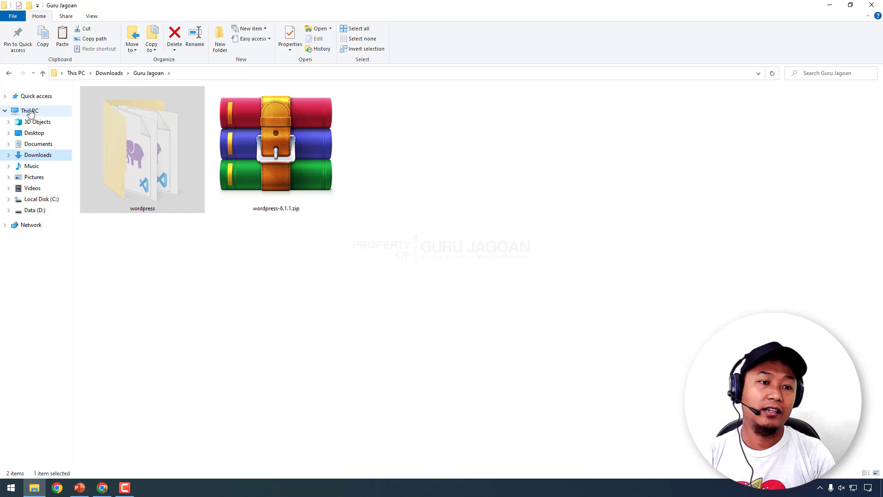
click(5, 96)
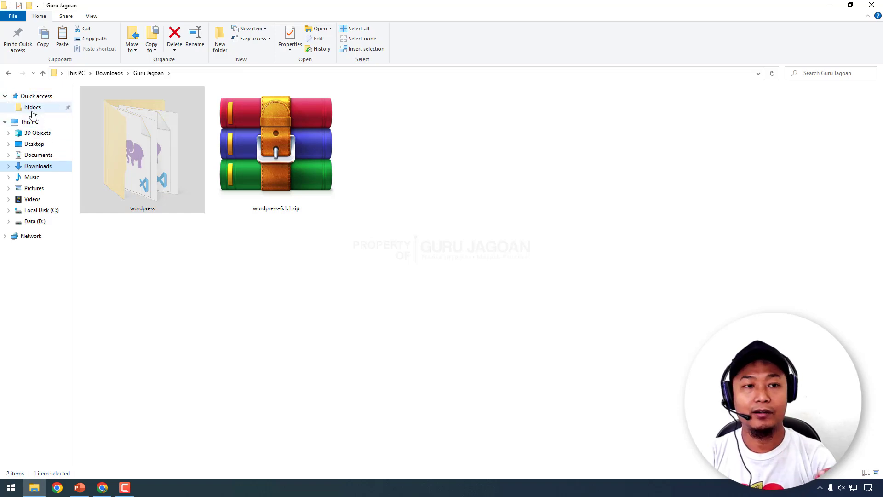
click(4, 97)
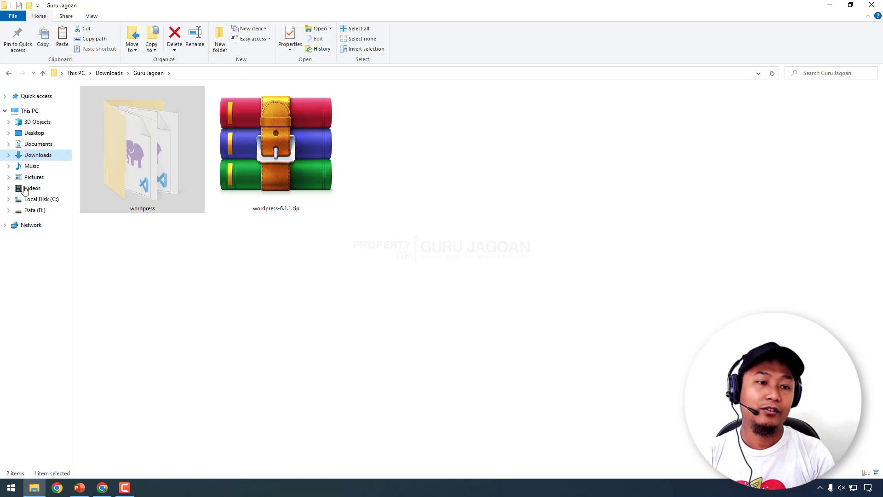
click(44, 200)
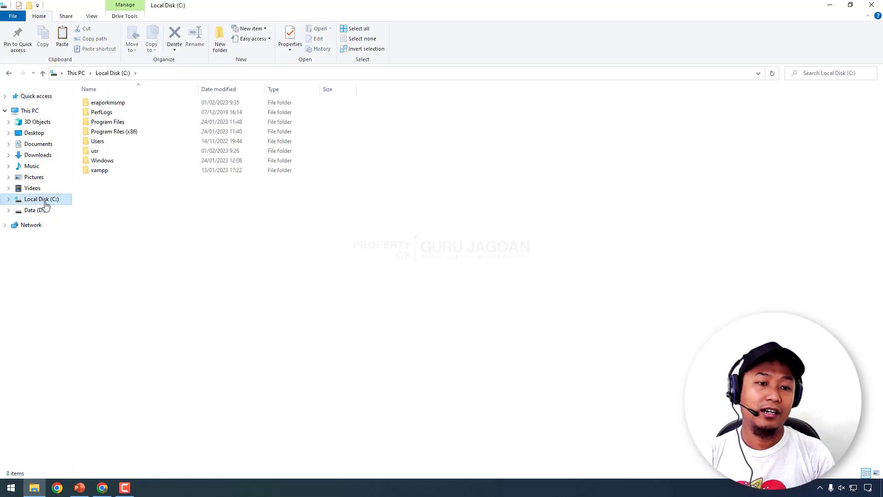
click(112, 175)
double_click(113, 176)
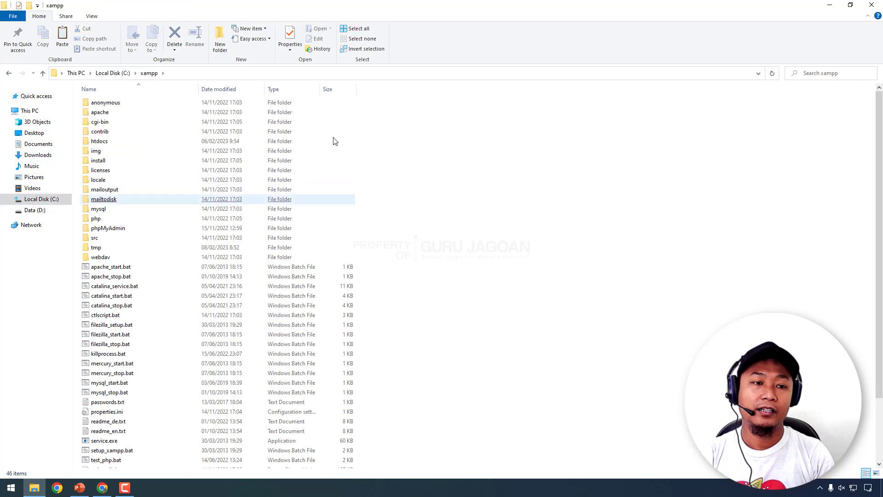
click(110, 145)
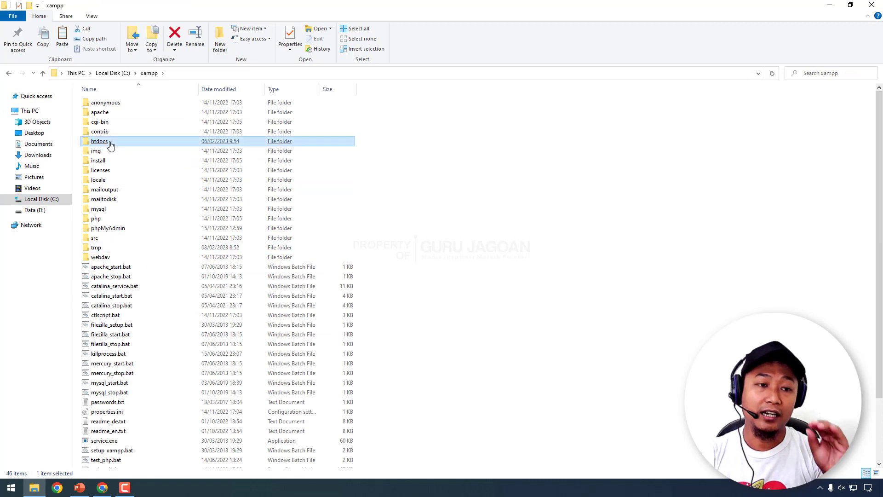
double_click(111, 145)
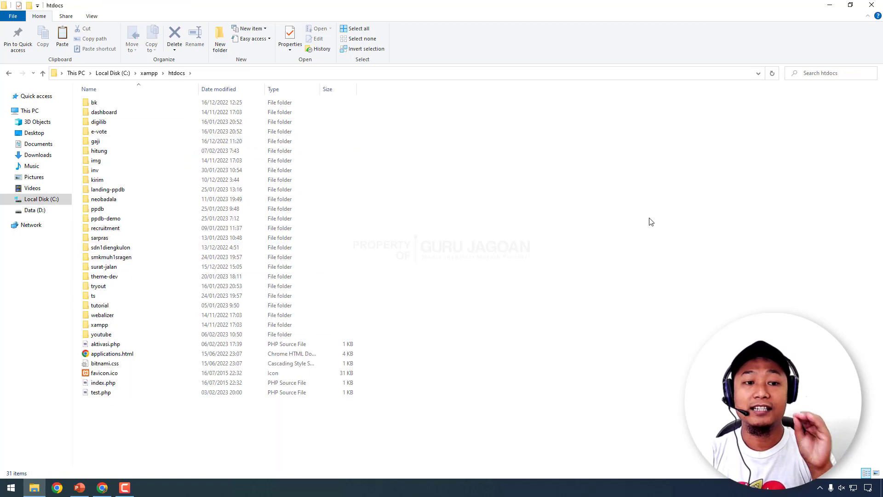
- Paste the wordpress folder into C:\xampp\htdocs, bringing it to 32 items
right_click(561, 222)
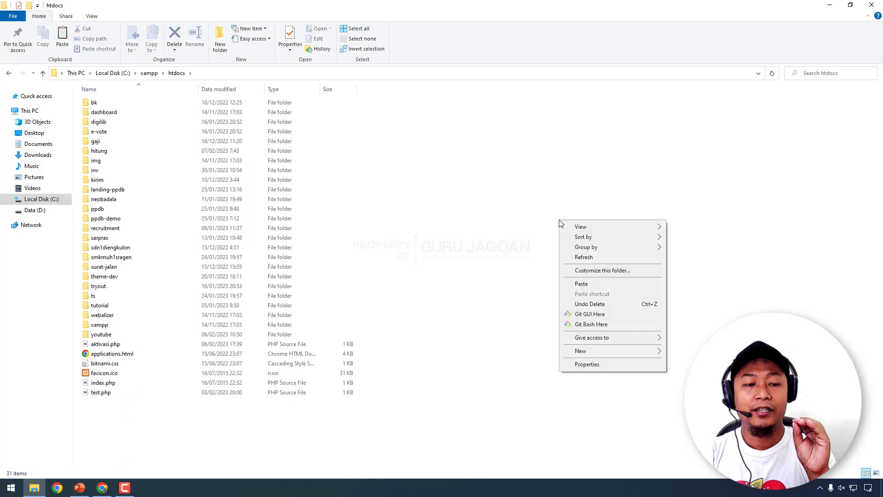
click(582, 284)
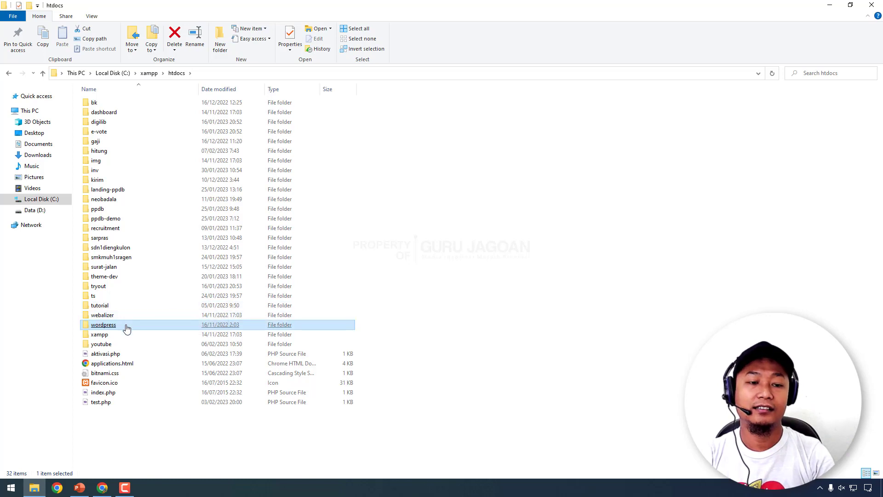
mouse_move(123, 328)
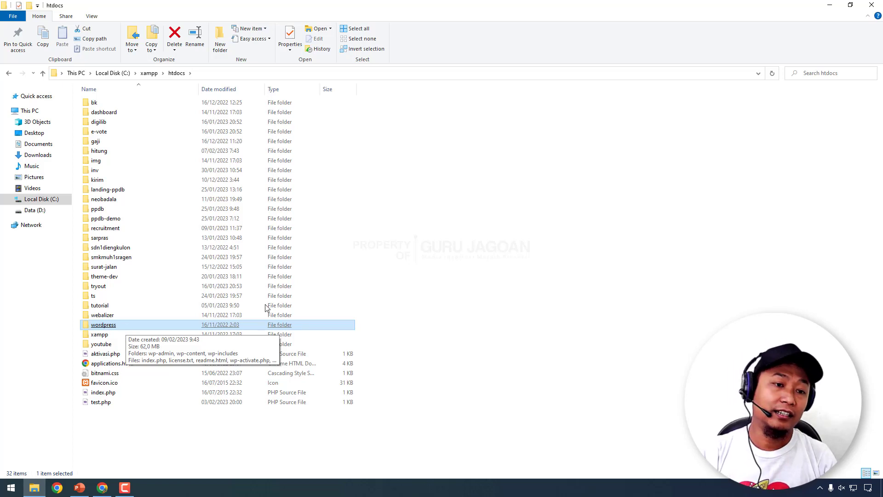
drag(545, 282, 101, 21)
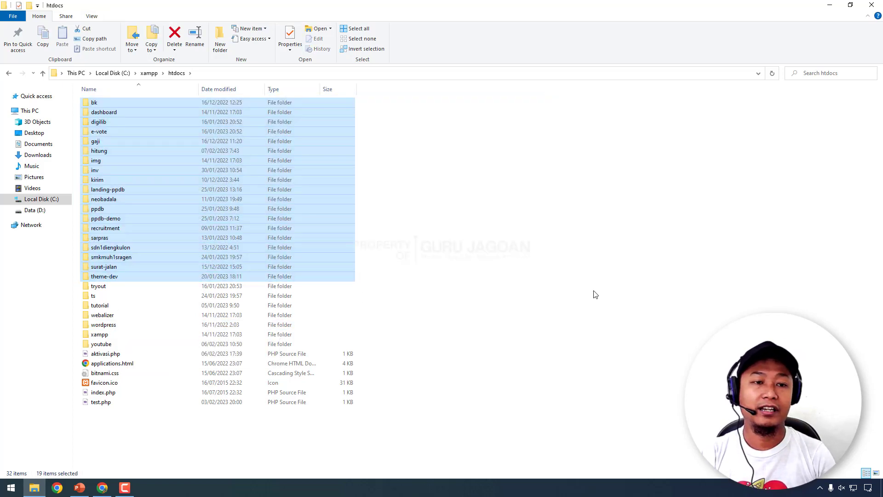
click(596, 294)
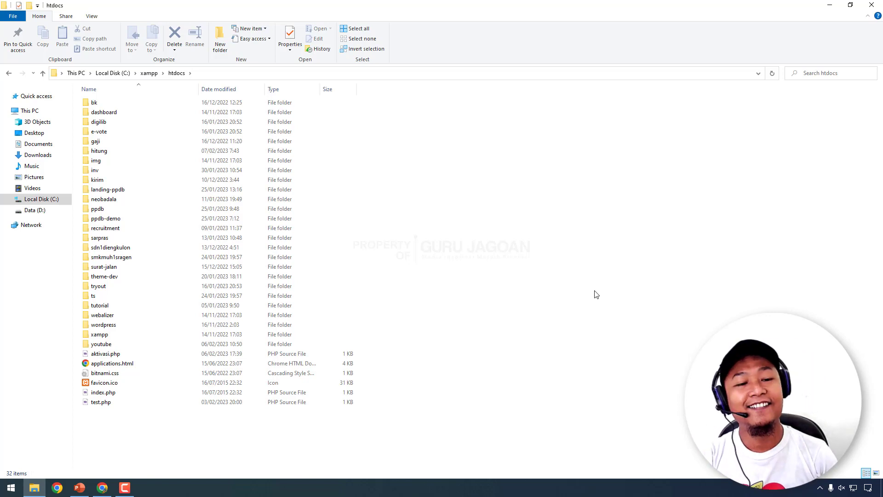
click(115, 326)
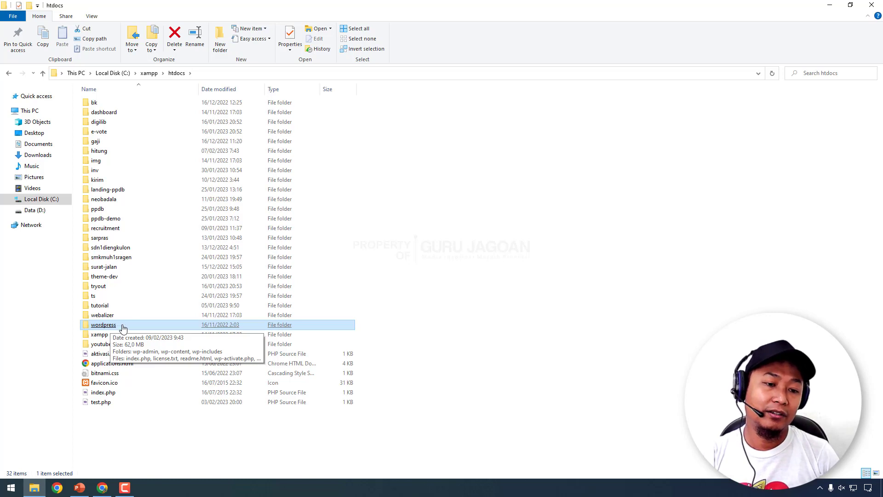
- Change the name of the wordpress folder in htdocs to web_1
right_click(122, 325)
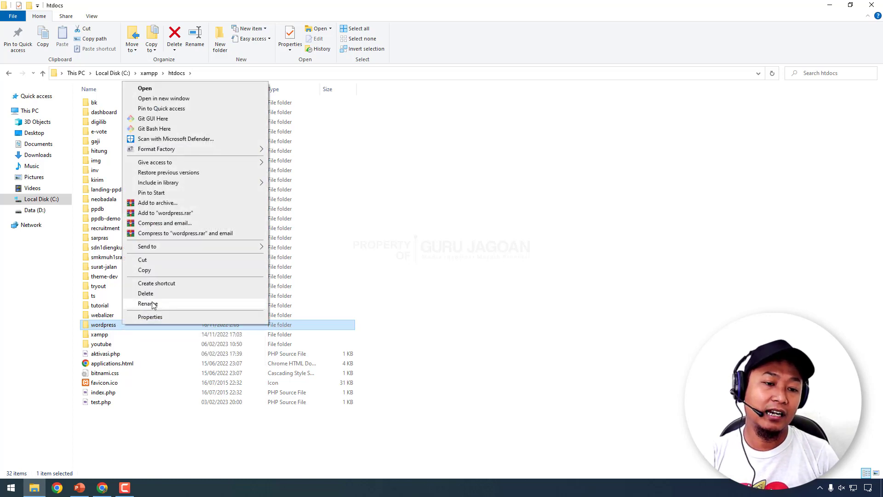
click(153, 306)
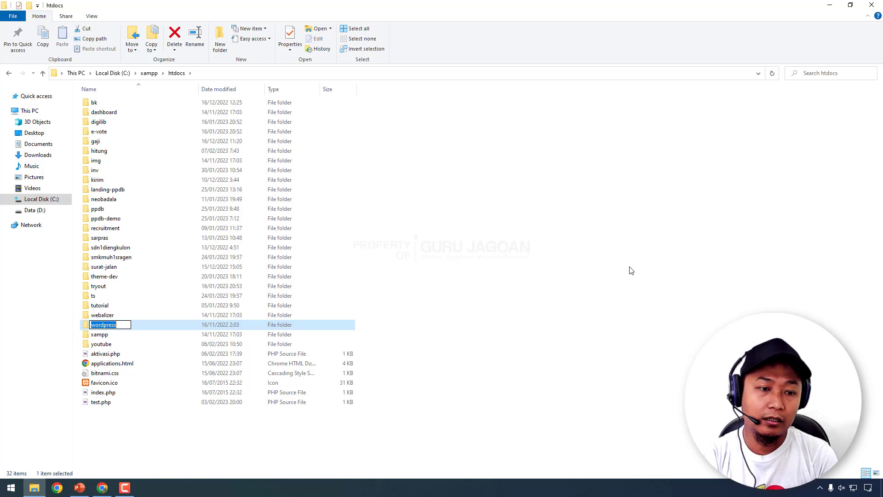
text(web)
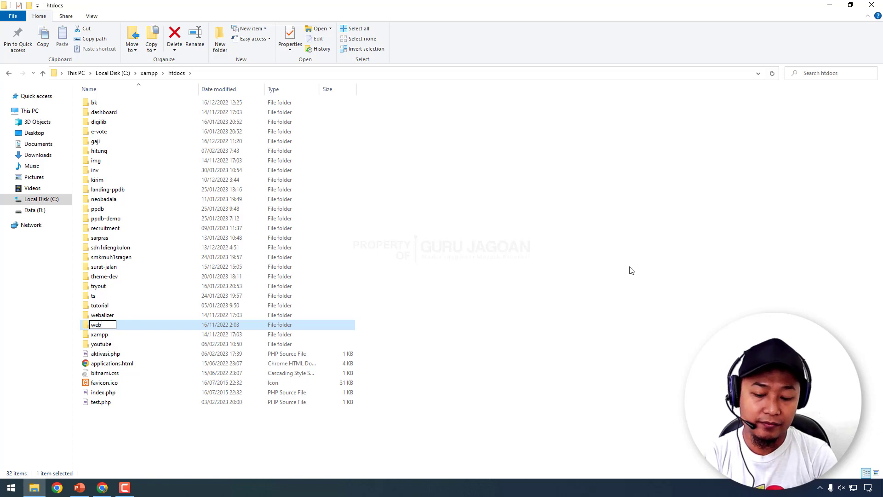
text(_)
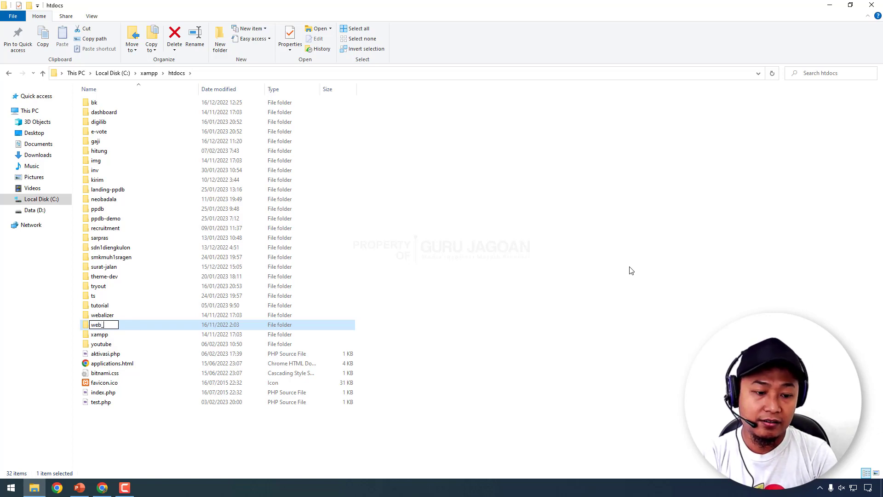
text(1)
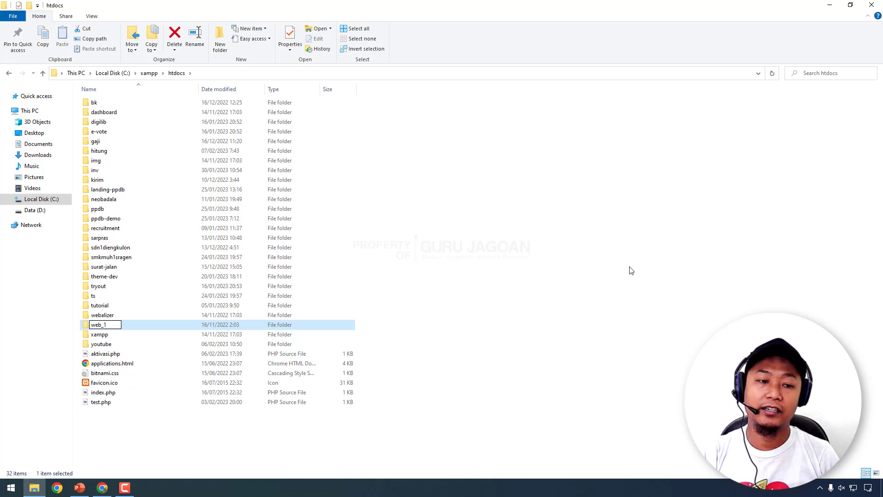
key(Return)
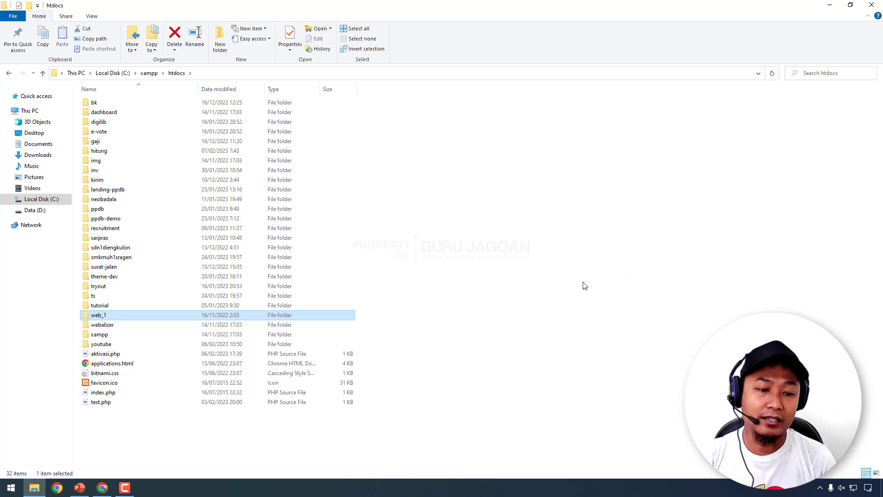
- In Chrome's Welcome to XAMPP tab, trim the address to localhost and load the dashboard
click(103, 488)
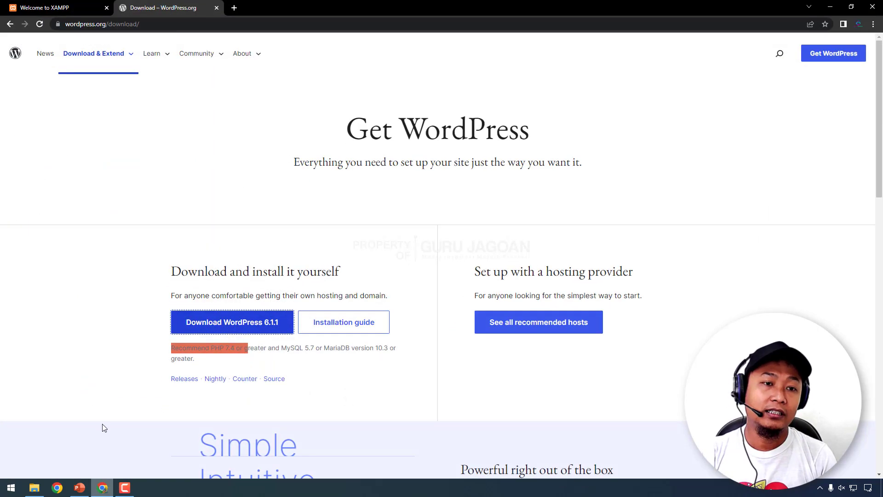
click(49, 6)
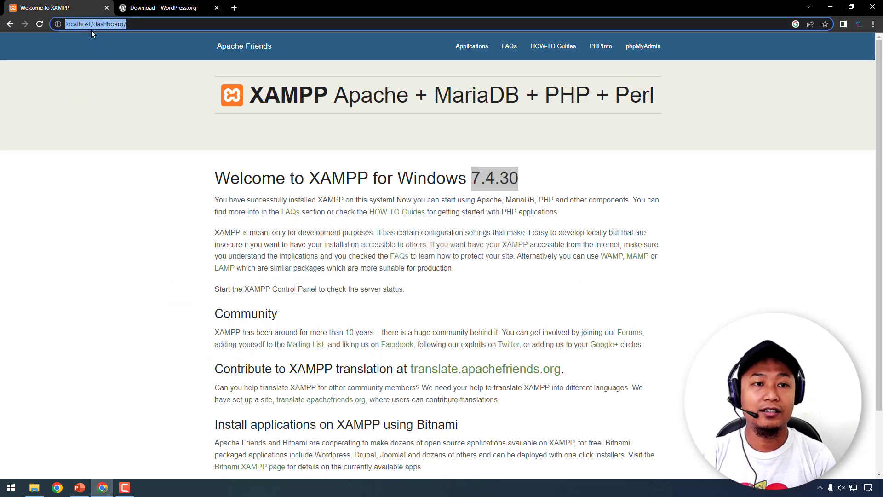
drag(92, 24, 188, 25)
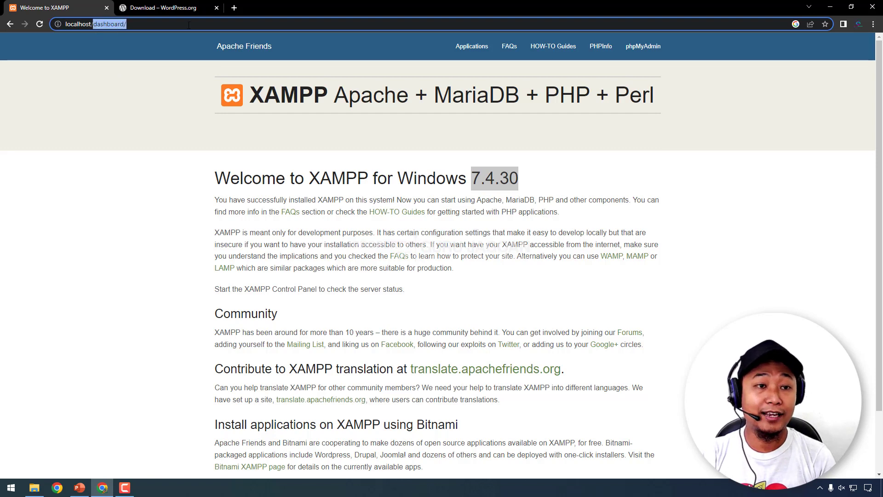
key(BackSpace)
key(Return)
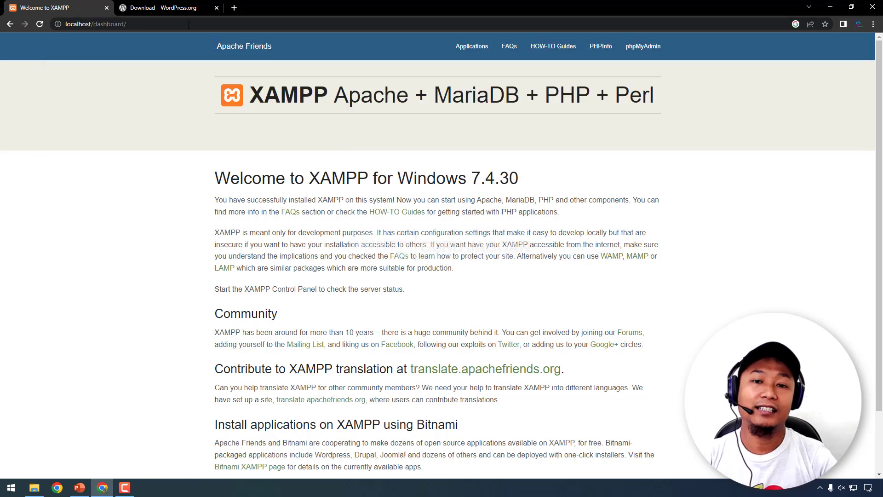
- Open phpMyAdmin's Create database form, then return to the htdocs folder window
click(641, 50)
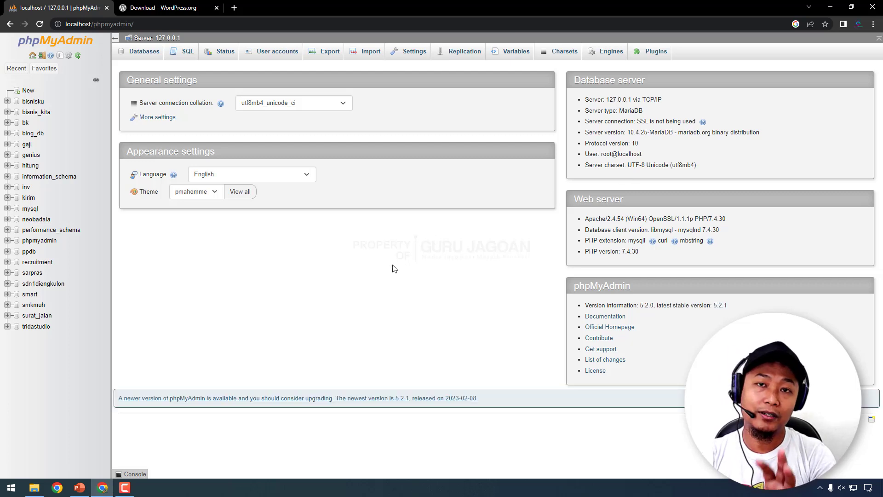
click(27, 91)
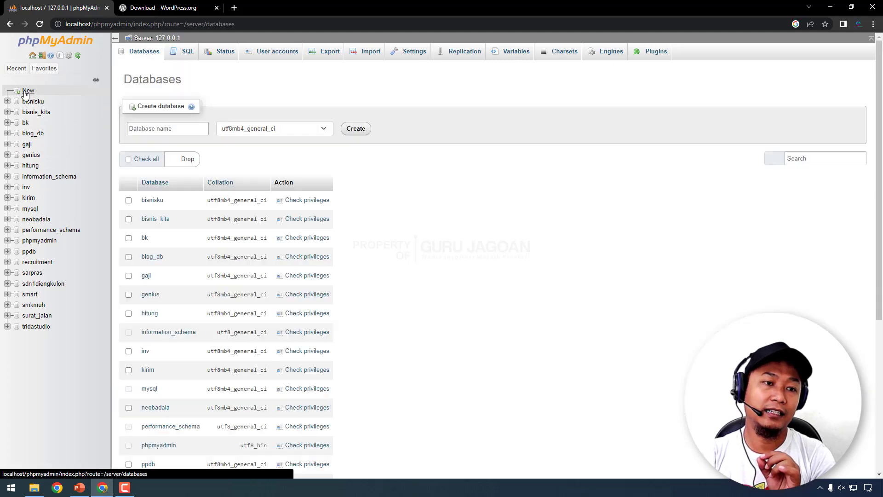
click(176, 130)
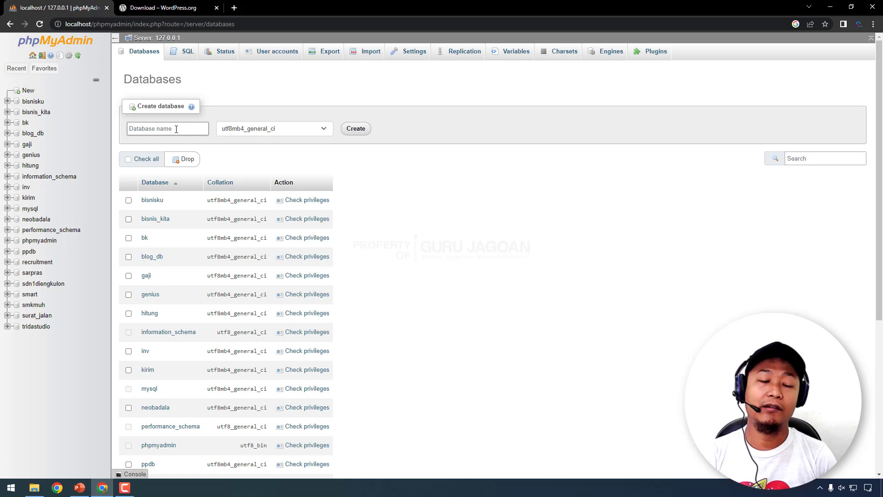
click(34, 488)
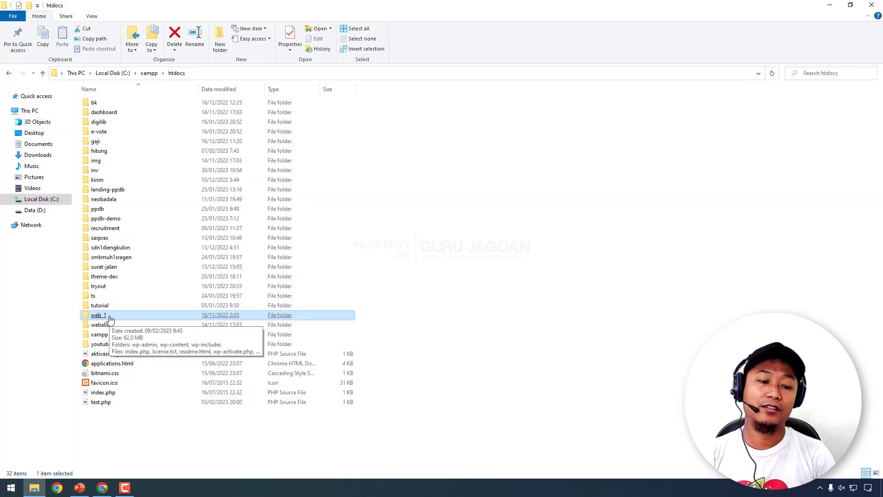
- Return to phpMyAdmin's Databases page, check the htdocs window, then minimize it
click(103, 488)
click(164, 129)
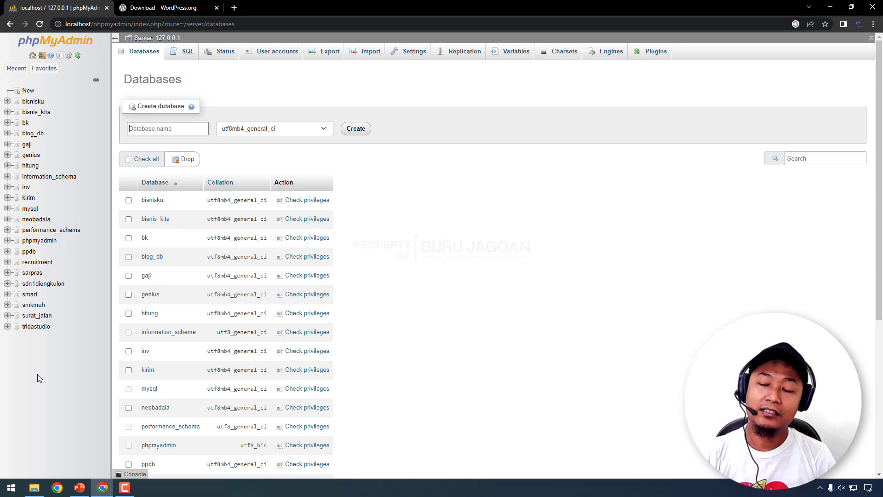
click(35, 488)
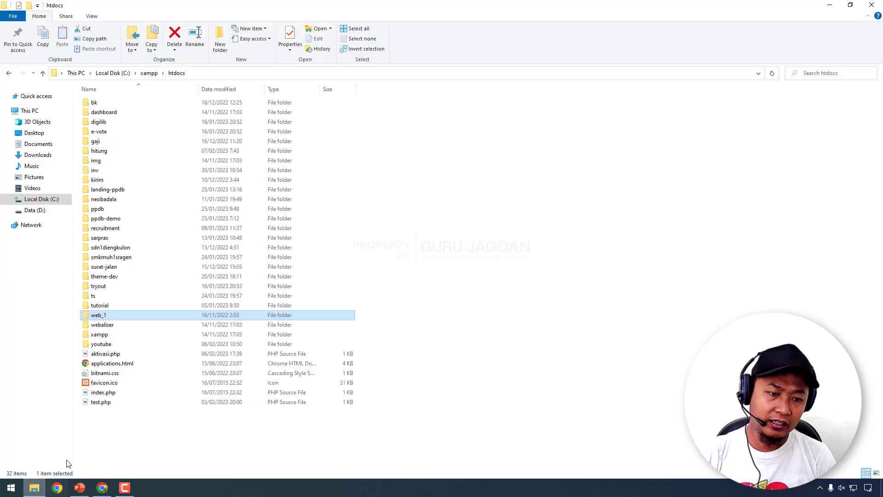
click(36, 490)
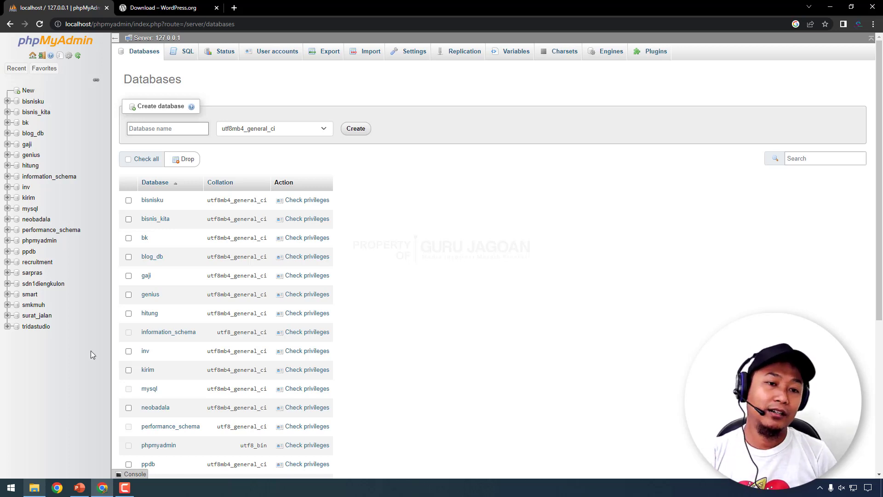
- Enter web_1 as the database name and create it
text(web_1)
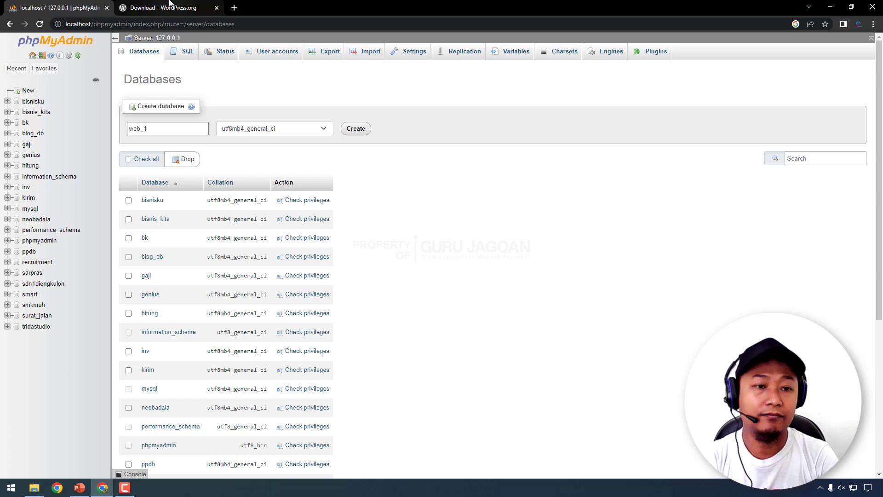
click(351, 130)
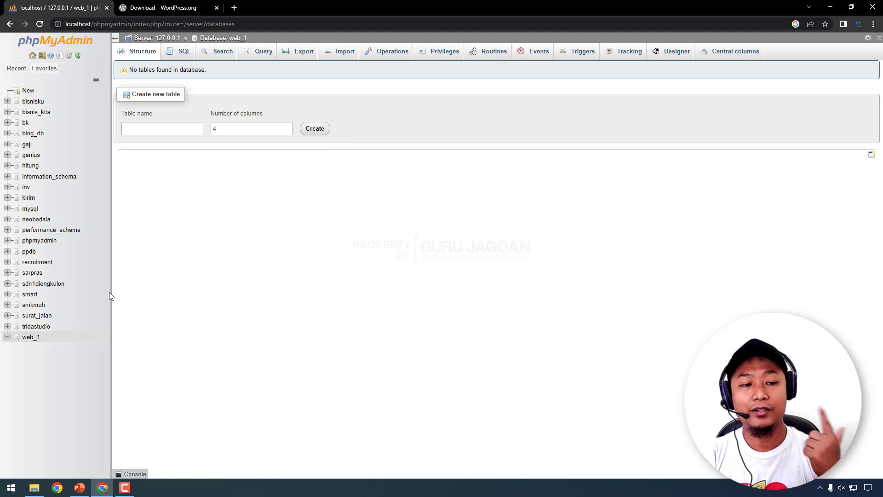
click(31, 337)
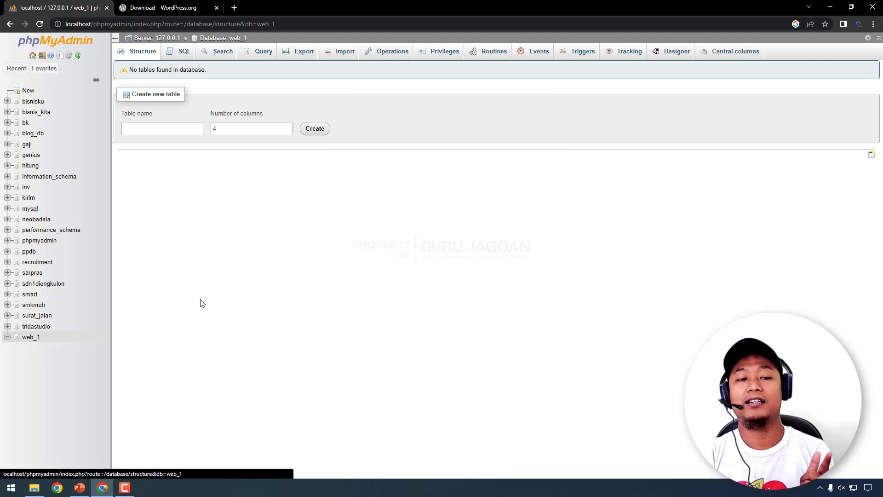
click(30, 339)
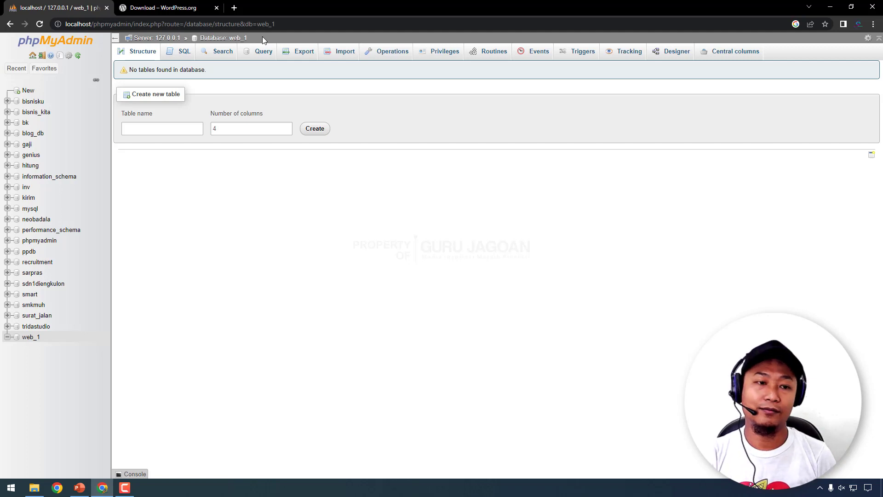
click(26, 187)
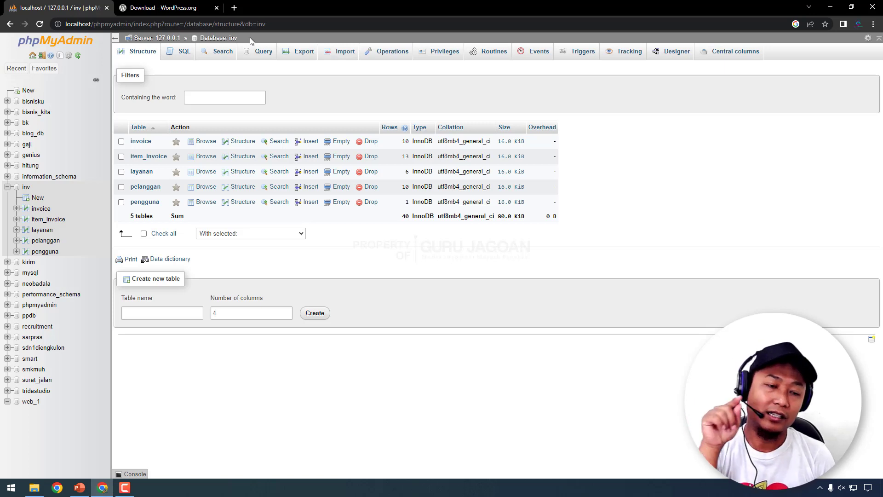
click(32, 401)
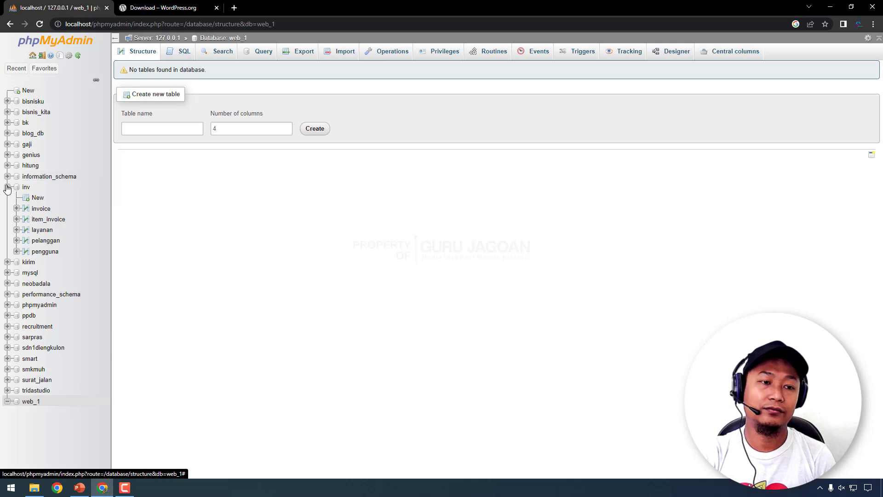
click(7, 187)
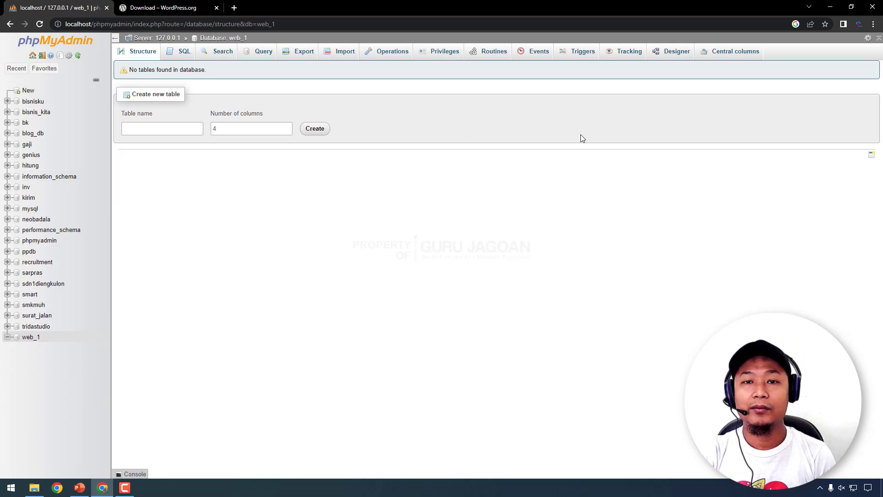
- Rename the web_1 database to web_latihan from its Operations page and confirm
click(384, 53)
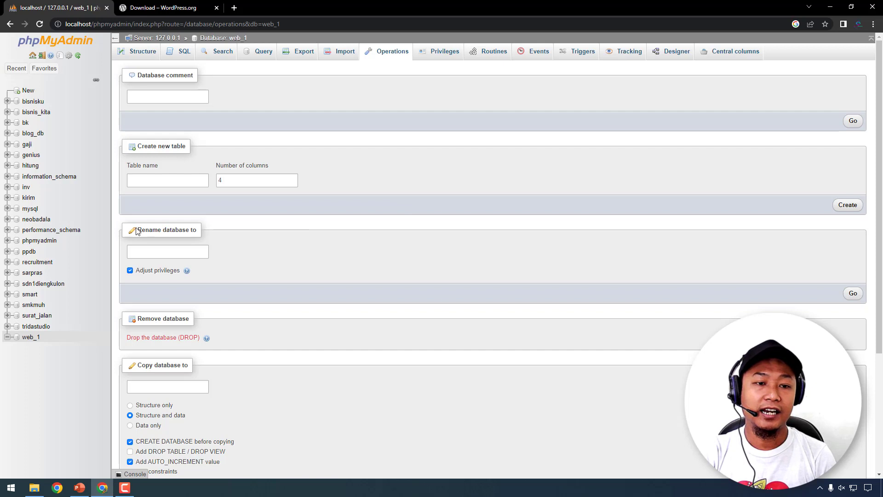
drag(139, 228, 168, 232)
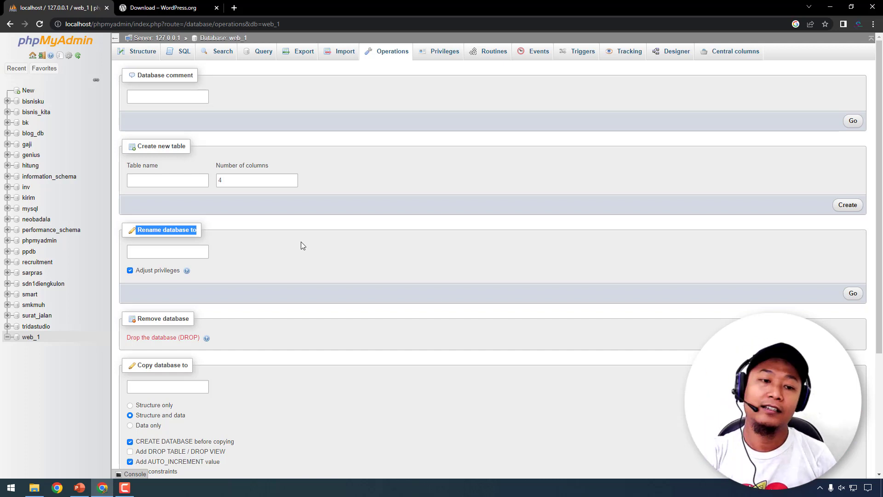
click(167, 249)
text(web_latihan)
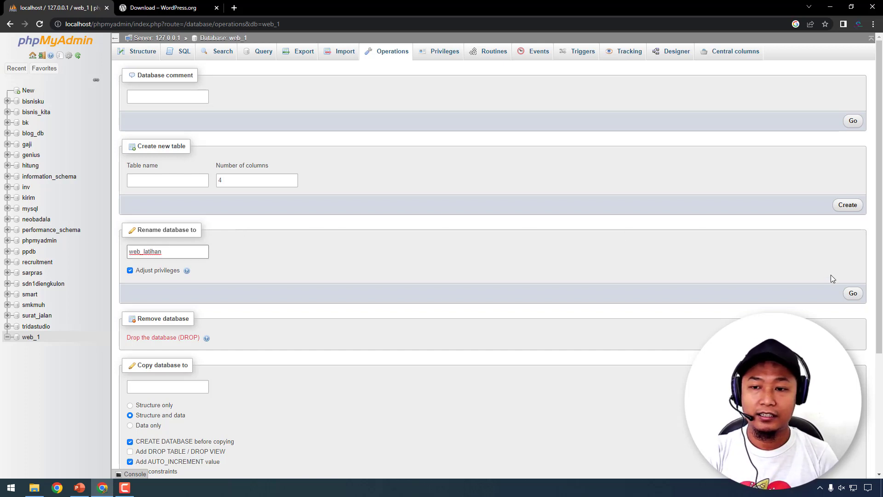
click(853, 294)
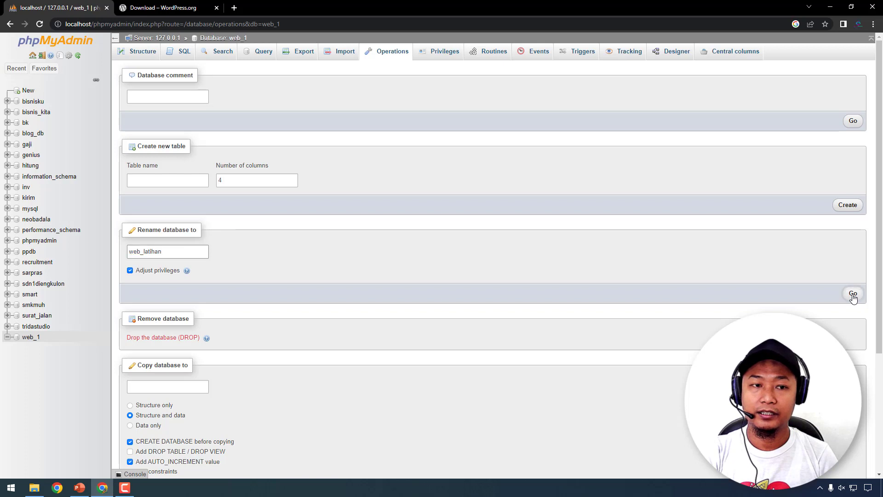
click(458, 277)
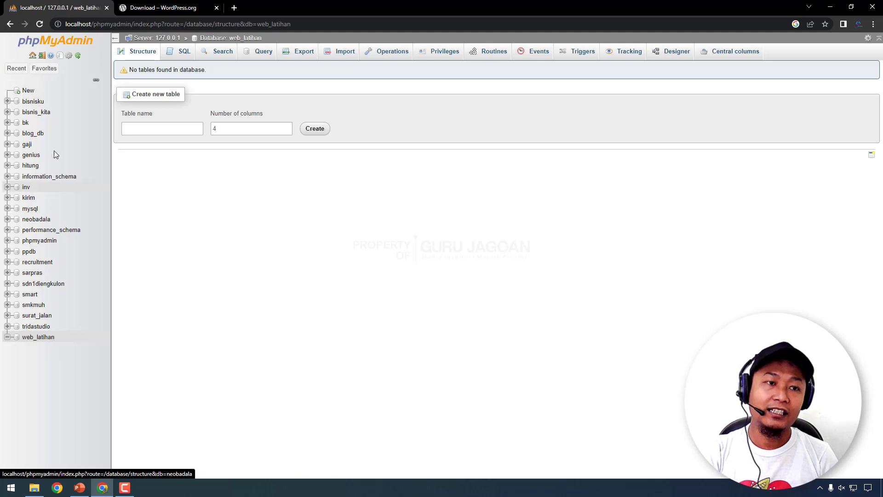
- Open the server's Databases list and tick the checkbox for web_latihan
click(31, 57)
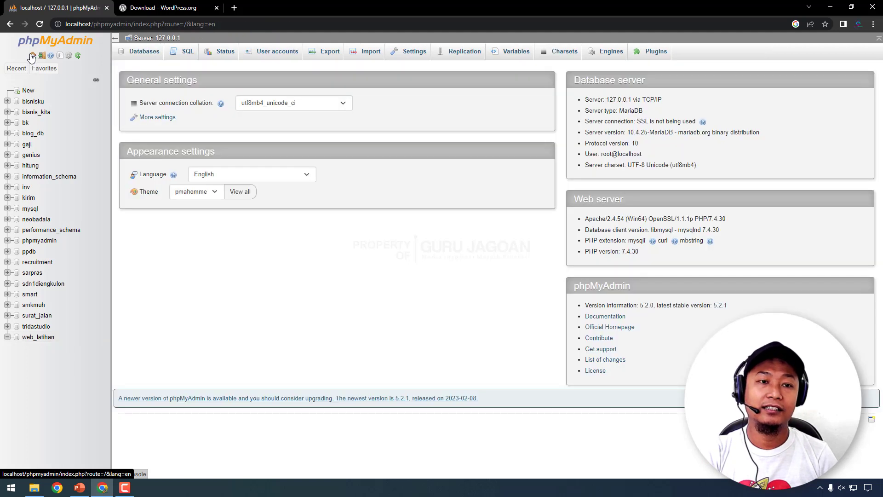
click(140, 54)
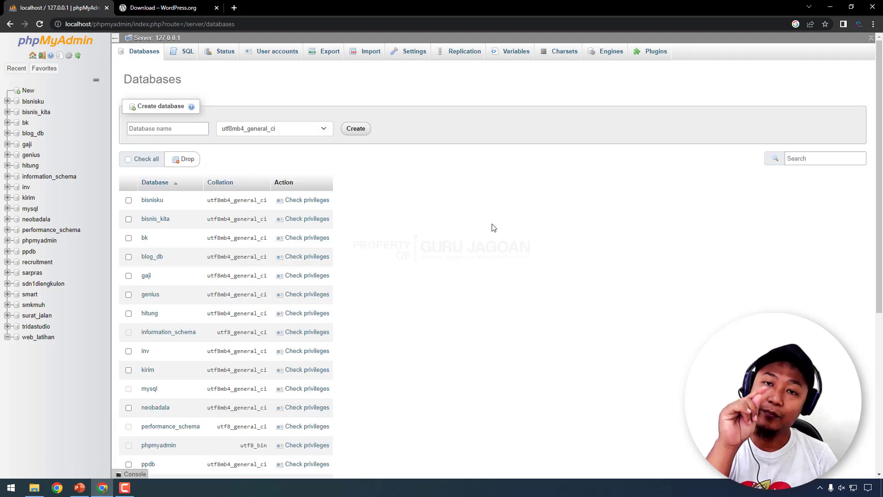
scroll(494, 227, down, 6)
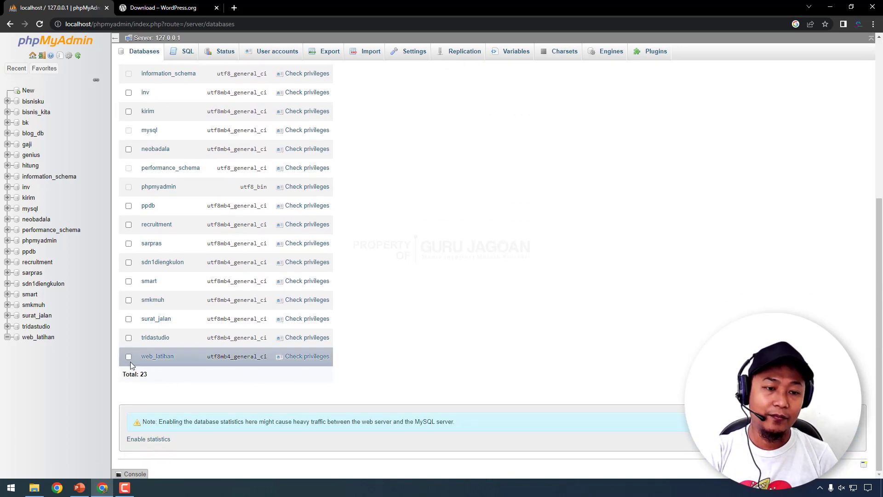
click(128, 357)
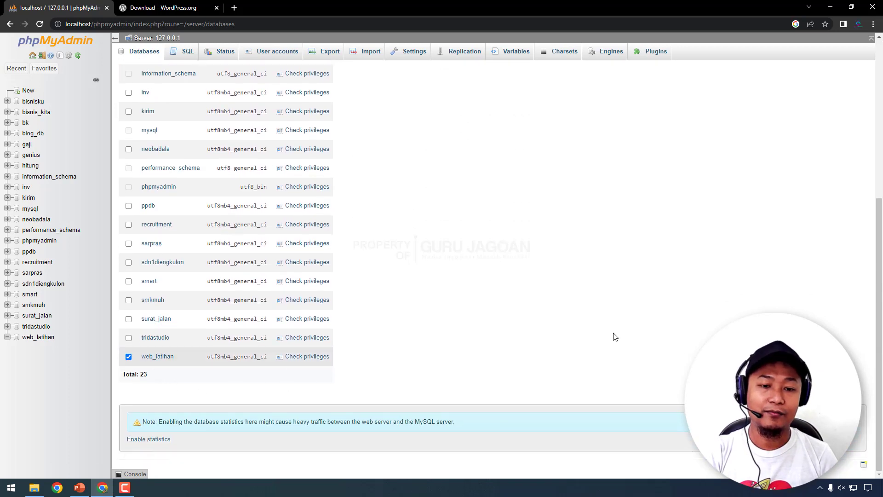
scroll(518, 339, up, 6)
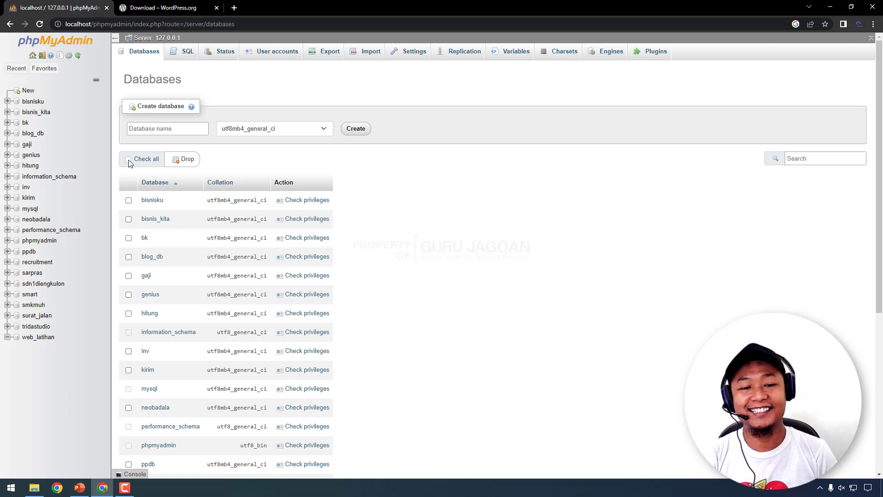
scroll(361, 302, down, 5)
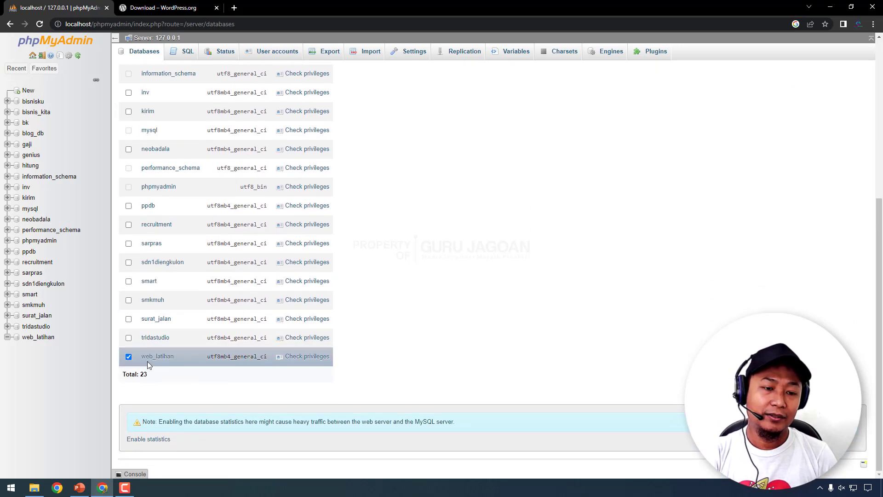
scroll(217, 286, up, 5)
scroll(217, 285, down, 5)
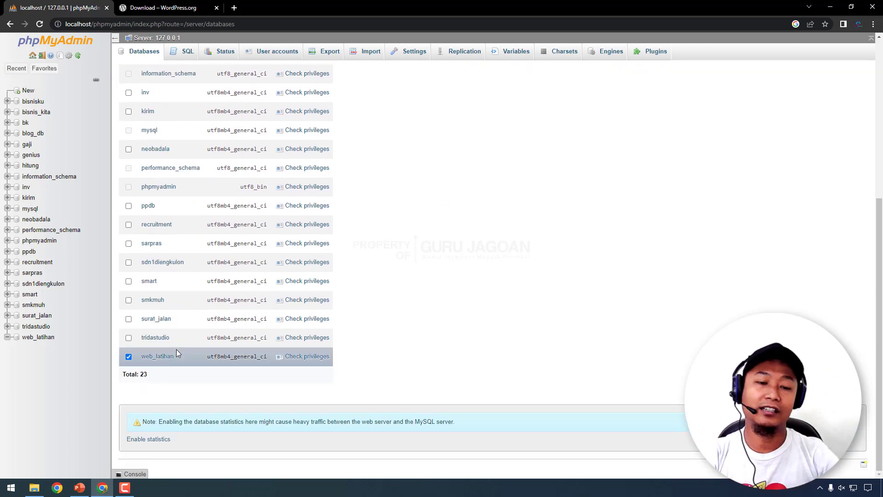
scroll(176, 352, up, 5)
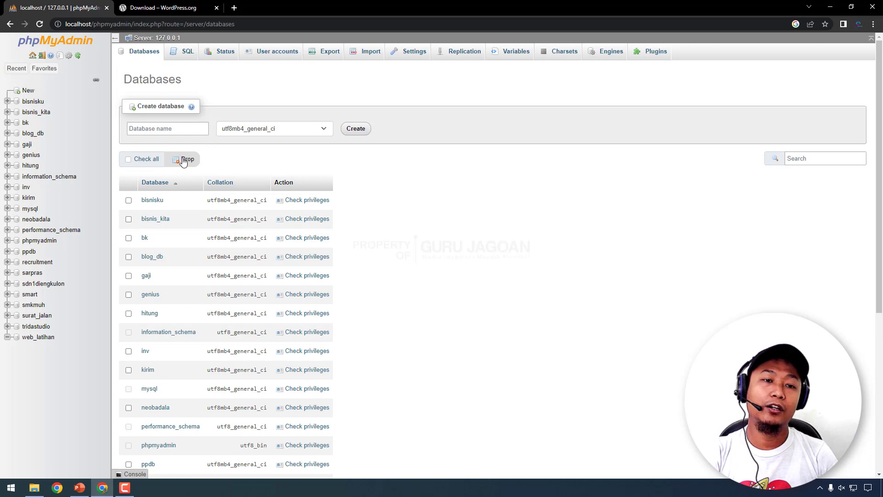
- Drop the web_latihan database, confirming the deletion
click(183, 160)
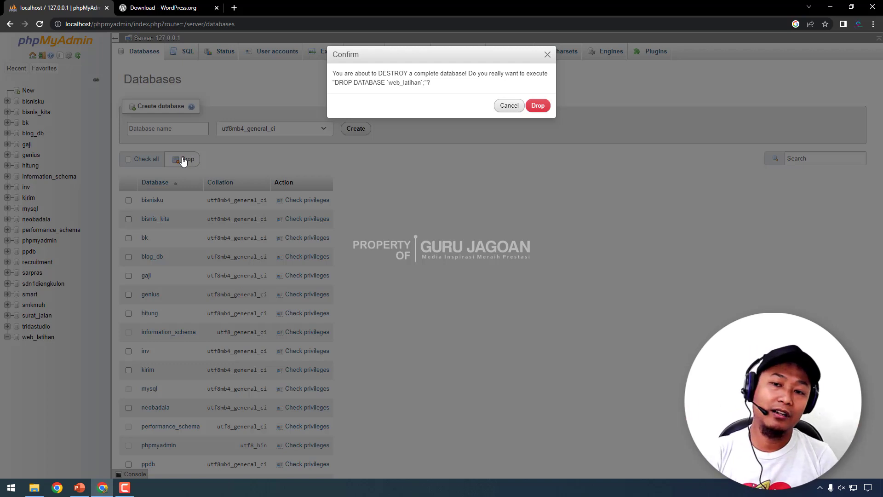
click(537, 106)
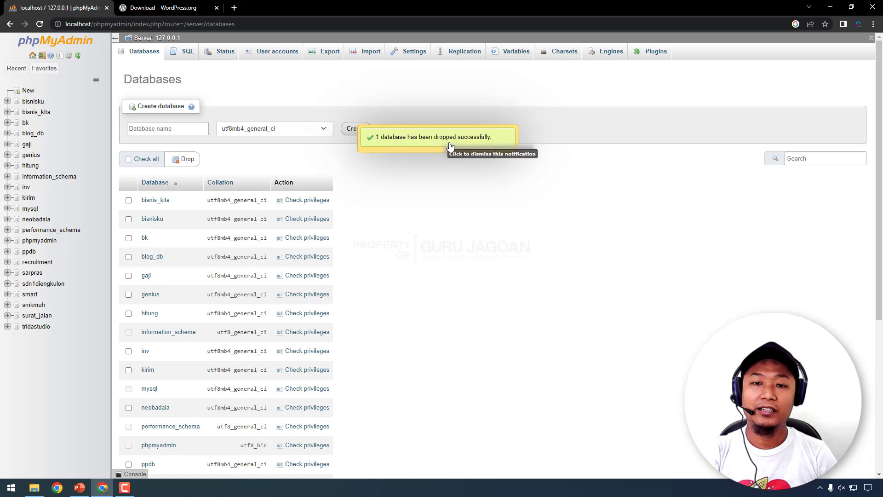
scroll(492, 339, down, 5)
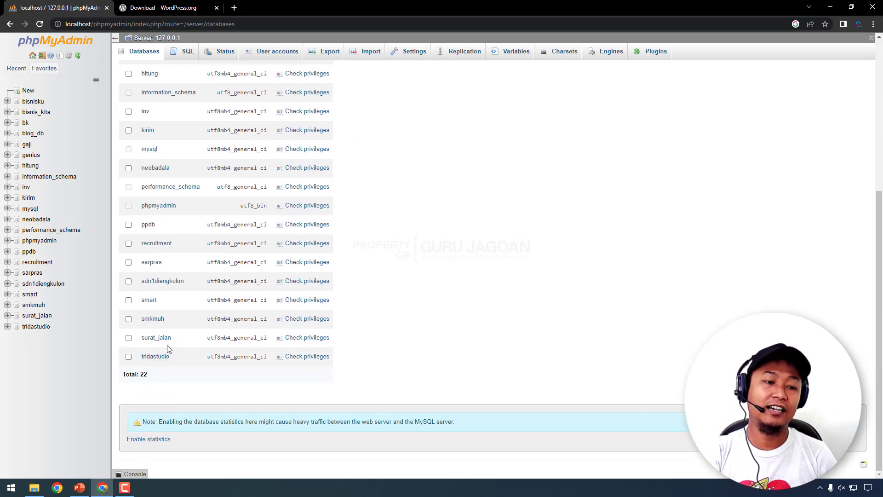
scroll(546, 269, up, 5)
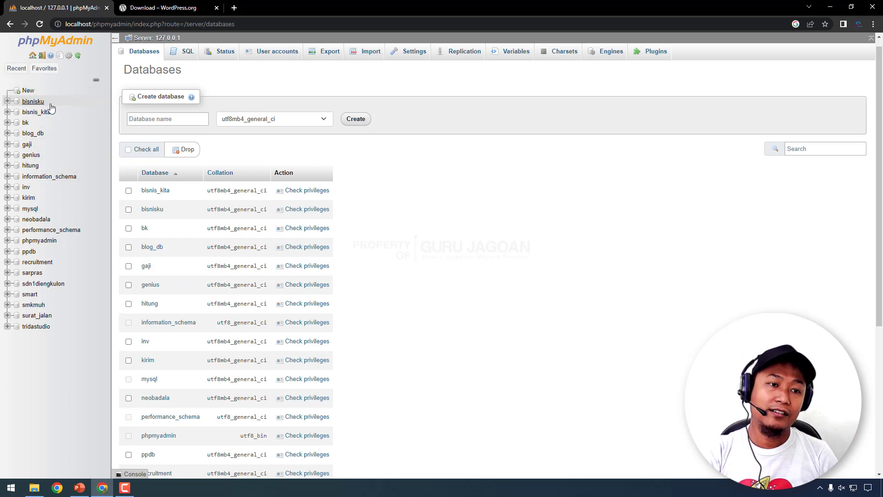
- Create a new empty database named web_1, then switch to the WordPress download tab
click(171, 119)
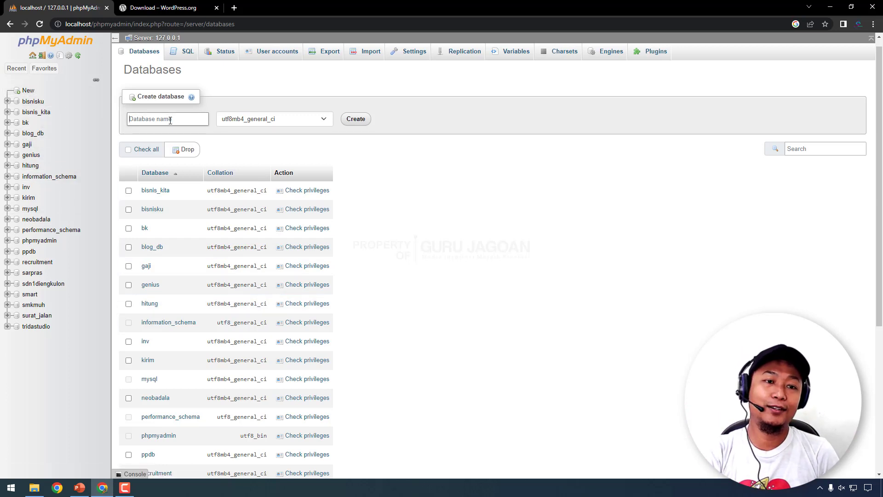
text(web_1)
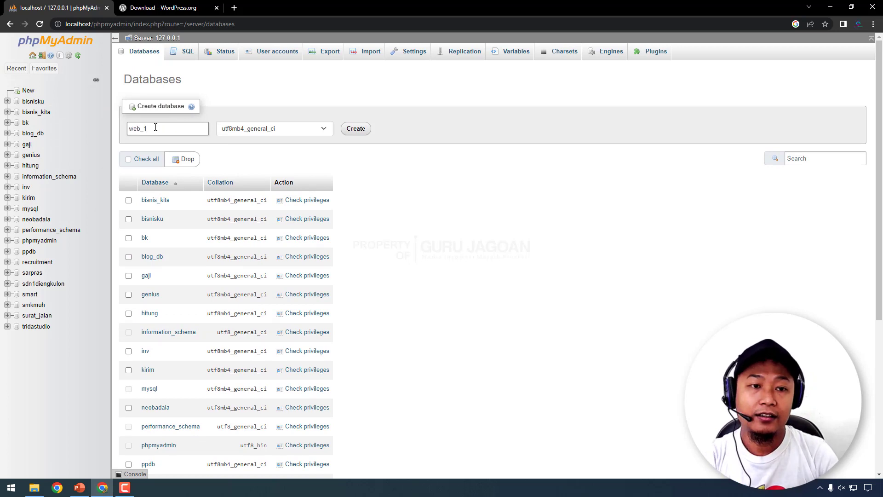
click(358, 131)
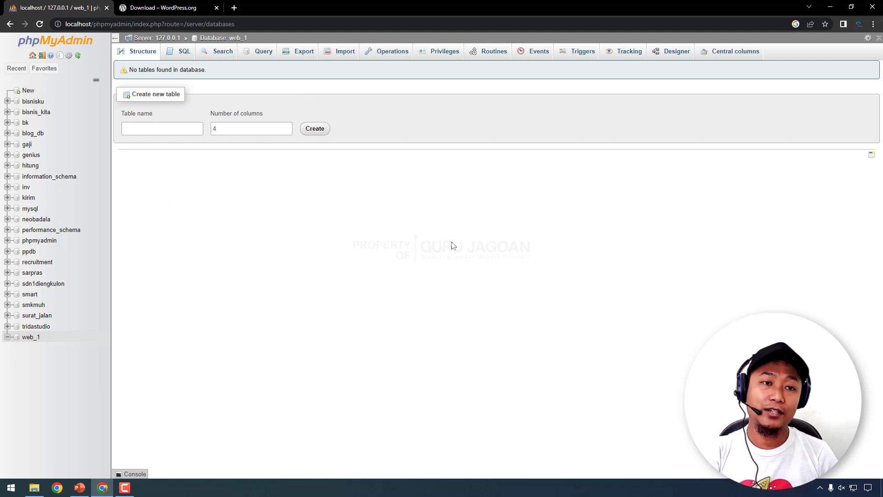
click(164, 5)
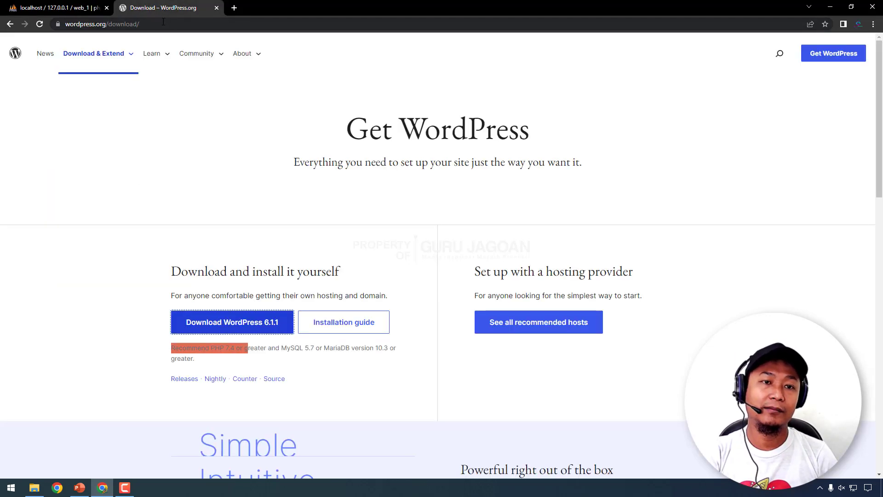
- Refresh and inspect the htdocs folder listing, then return to the phpMyAdmin web_1 tab
click(163, 21)
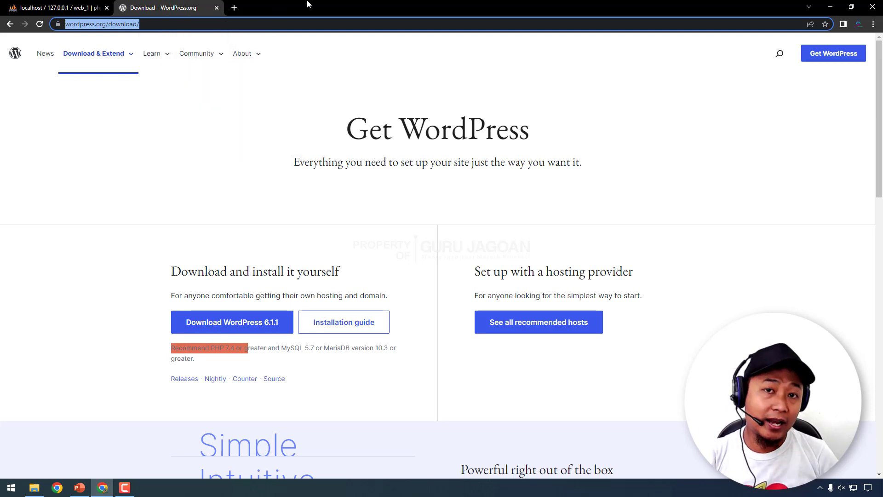
click(34, 487)
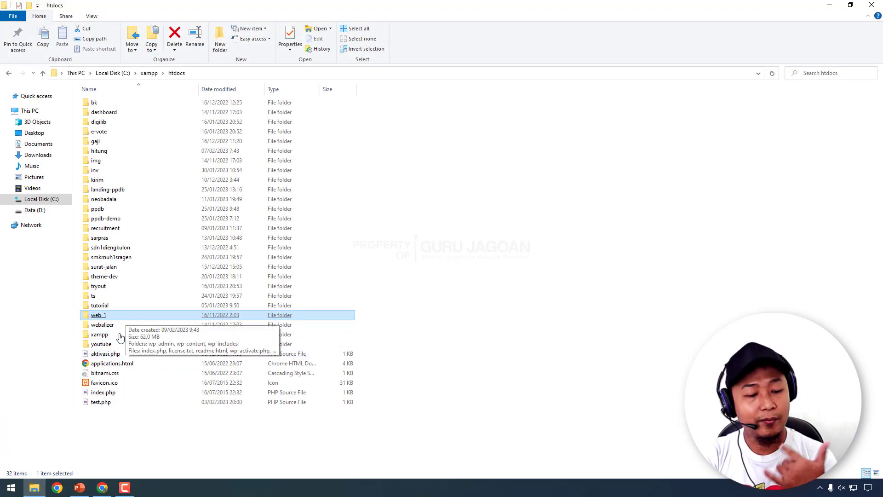
click(102, 488)
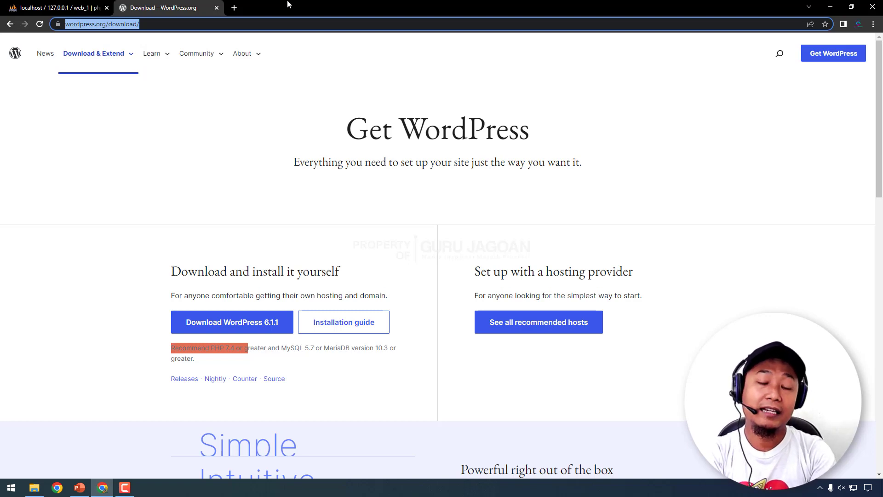
click(34, 487)
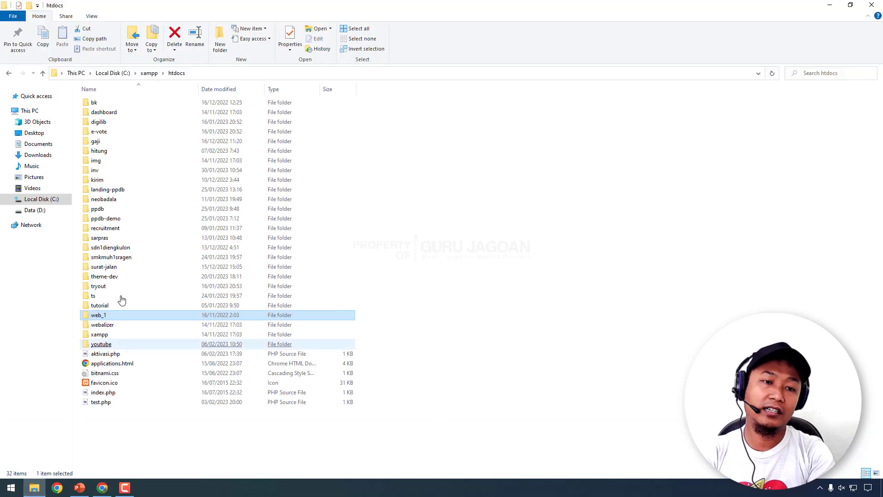
click(177, 73)
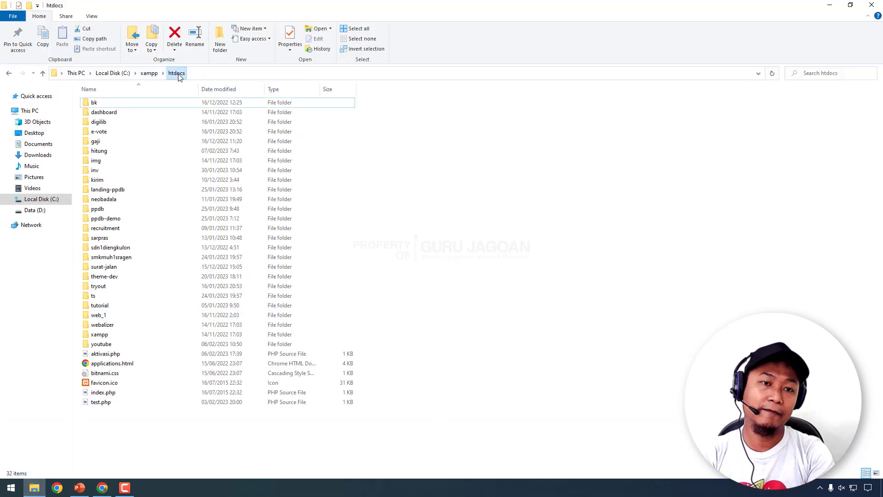
click(106, 394)
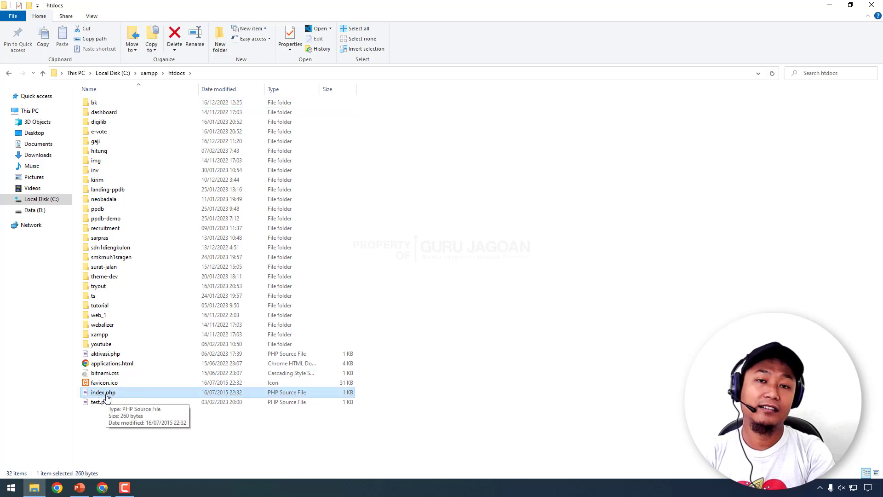
click(103, 487)
click(43, 6)
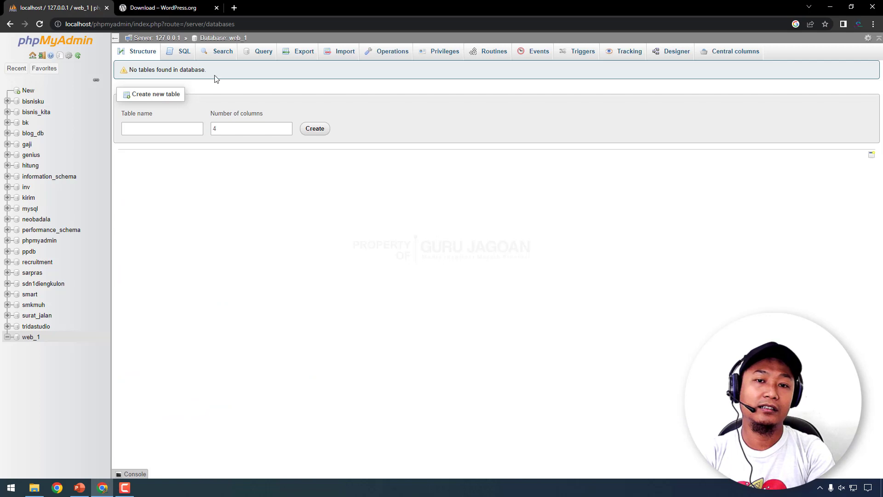
- Load localhost, then edit the address to localhost/web_1 in place of dashboard/
click(110, 24)
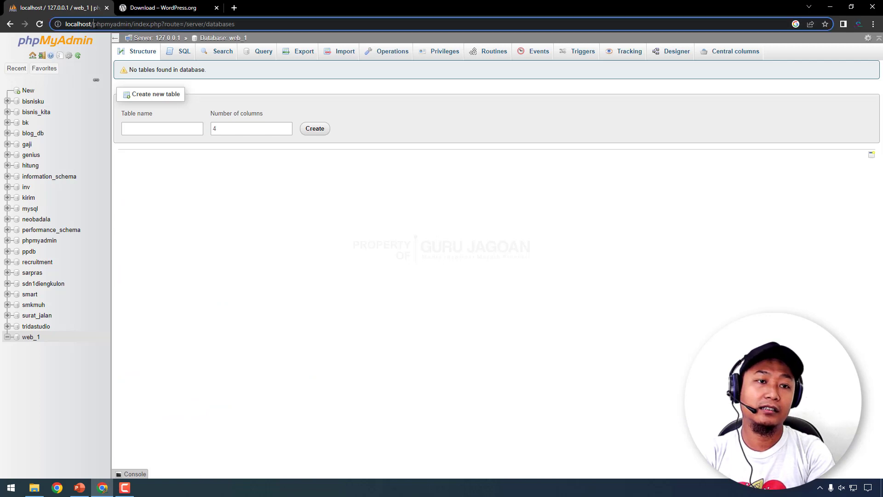
text(localhost/)
key(Return)
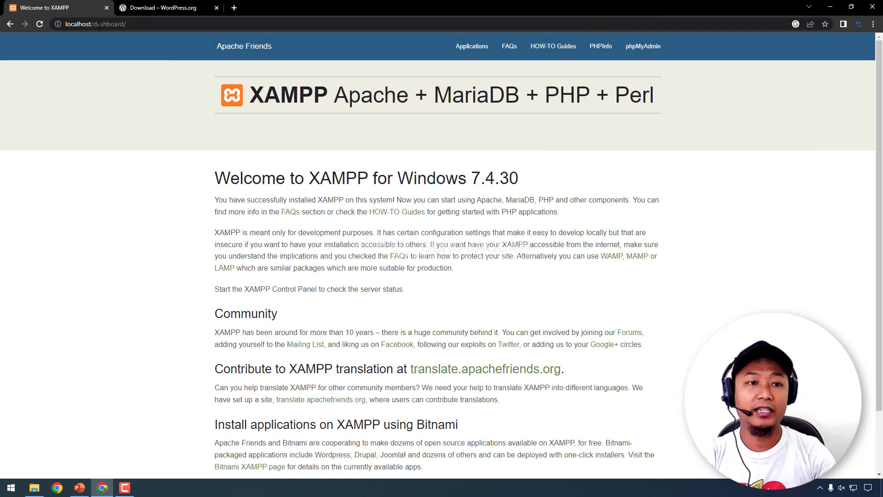
drag(93, 24, 334, 29)
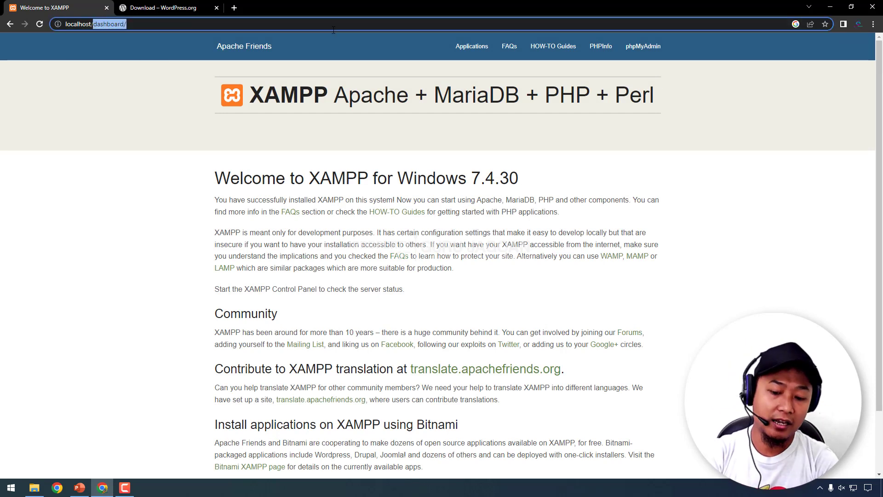
key(BackSpace)
text(web)
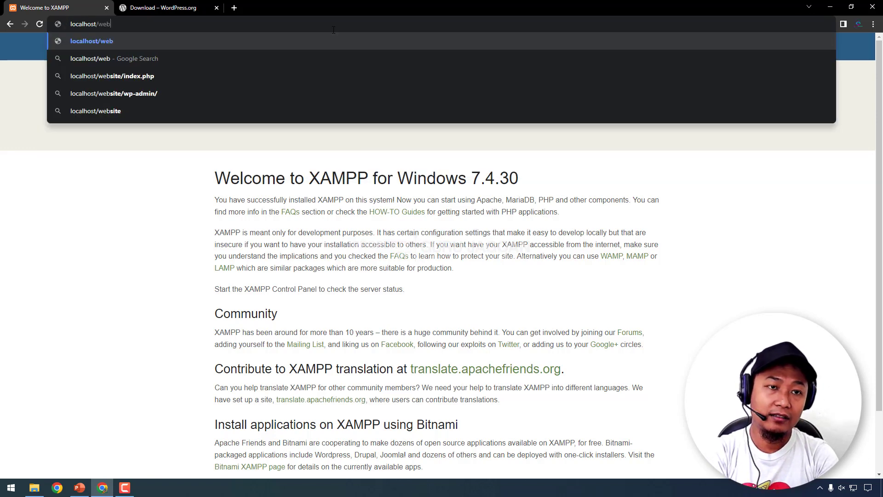
text(_1)
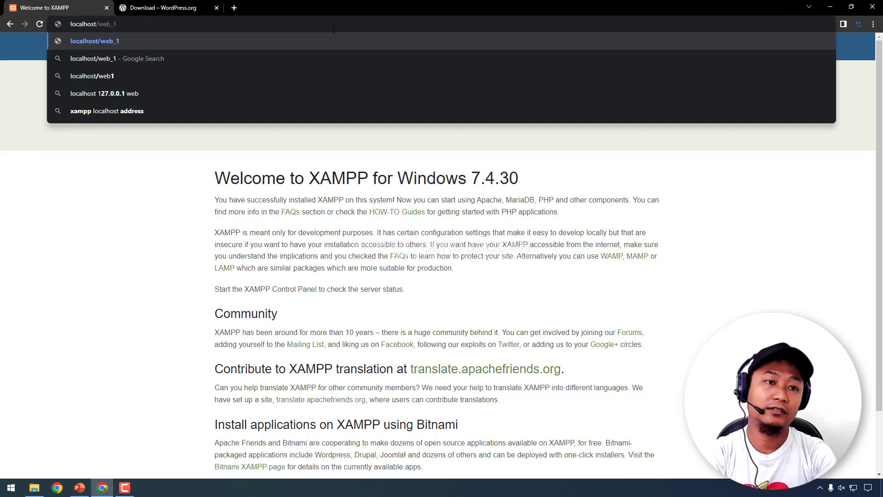
click(35, 488)
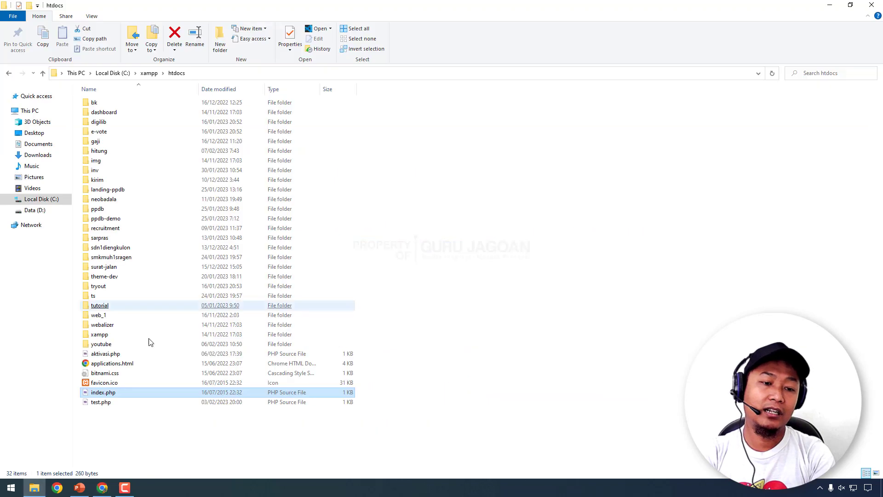
double_click(98, 316)
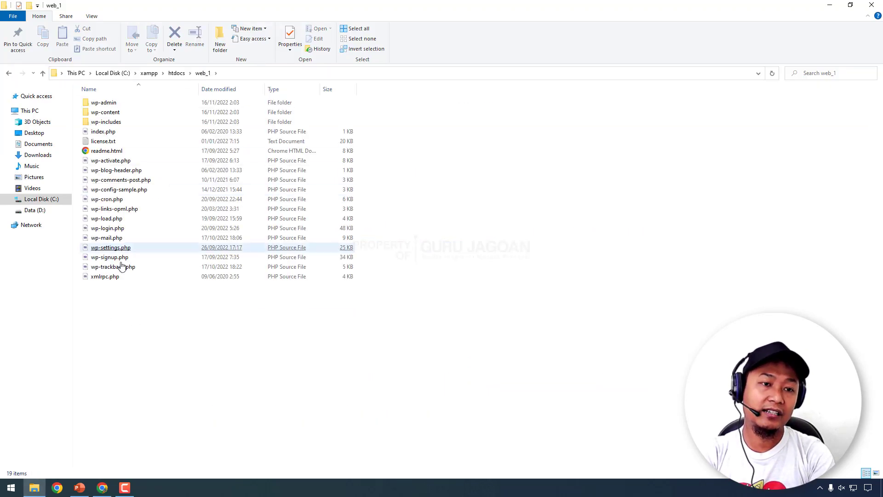
click(127, 134)
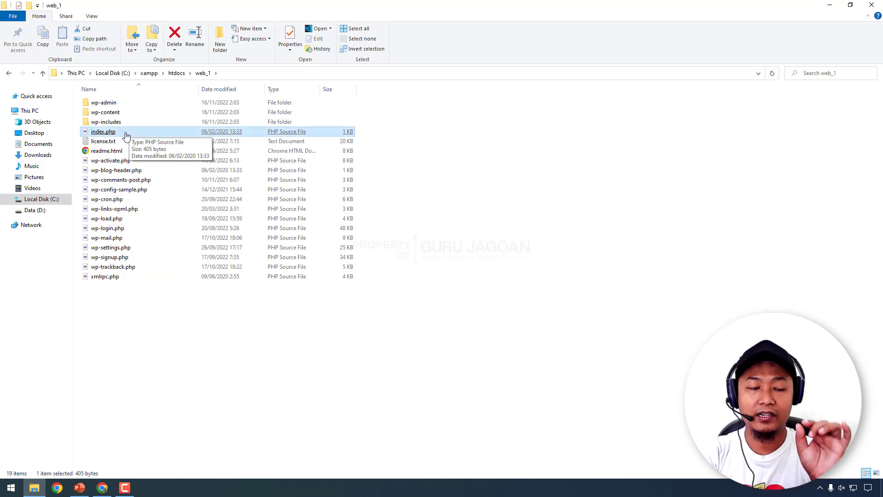
click(176, 73)
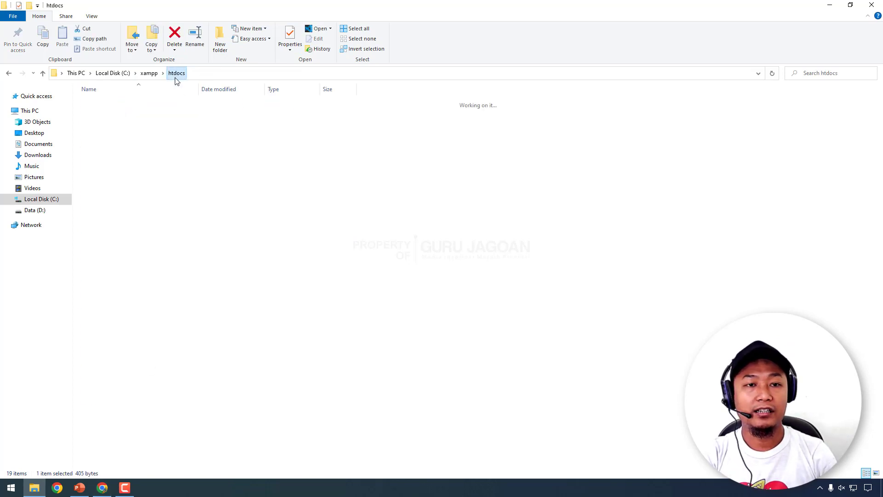
click(107, 487)
click(109, 28)
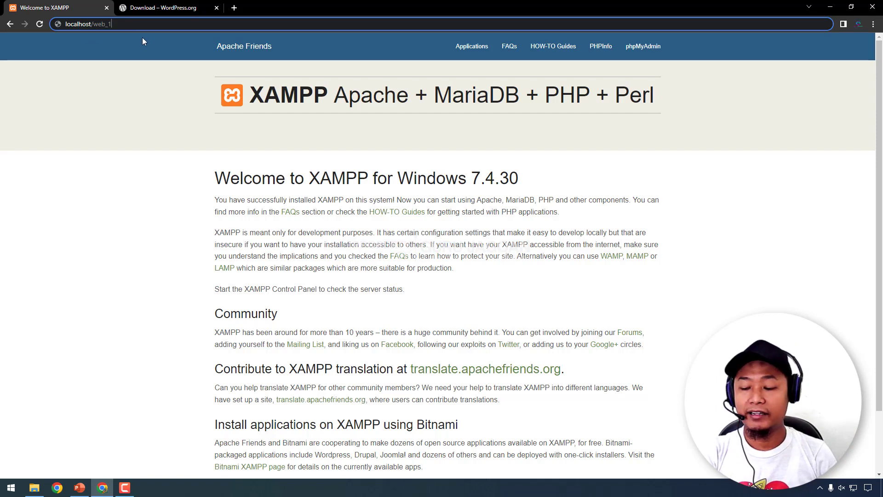
- Load localhost/web_1 to bring up the WordPress setup language screen
key(Return)
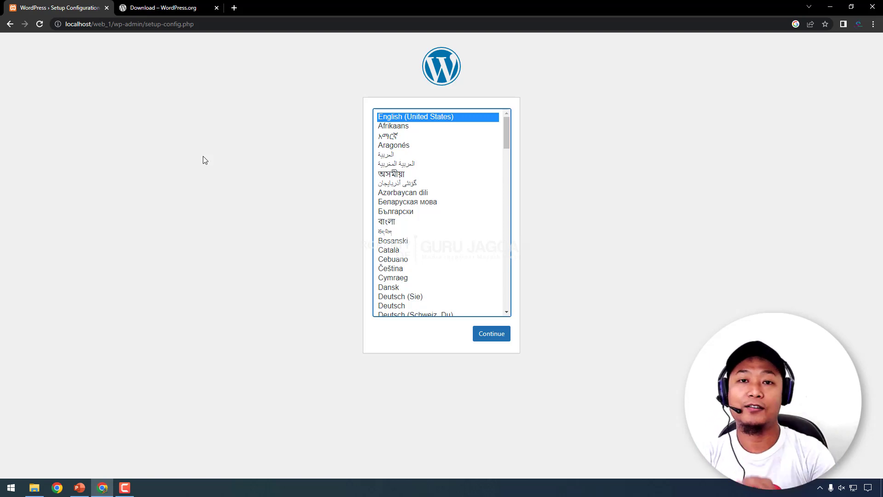
drag(108, 24, 470, 43)
text(3)
key(Return)
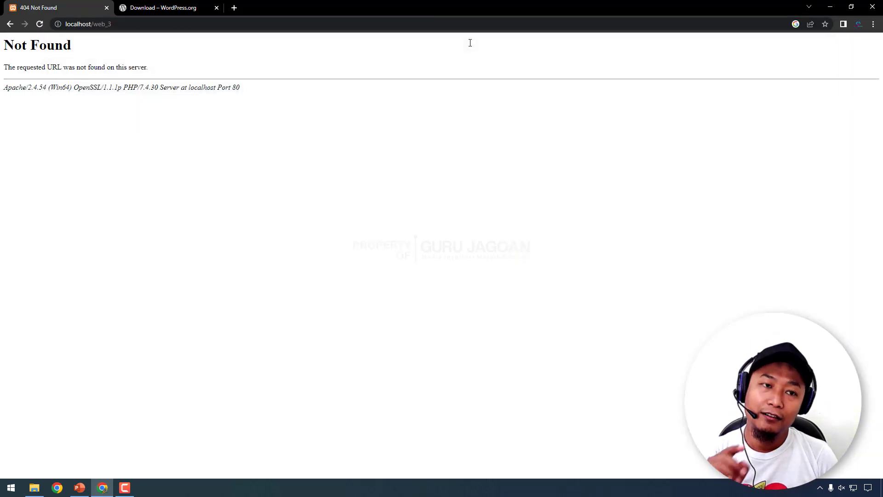
drag(112, 24, 65, 25)
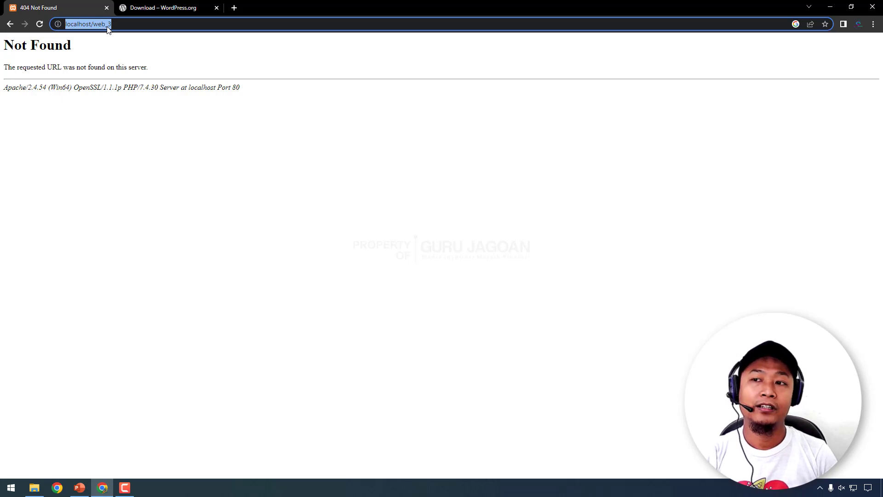
drag(6, 46, 121, 25)
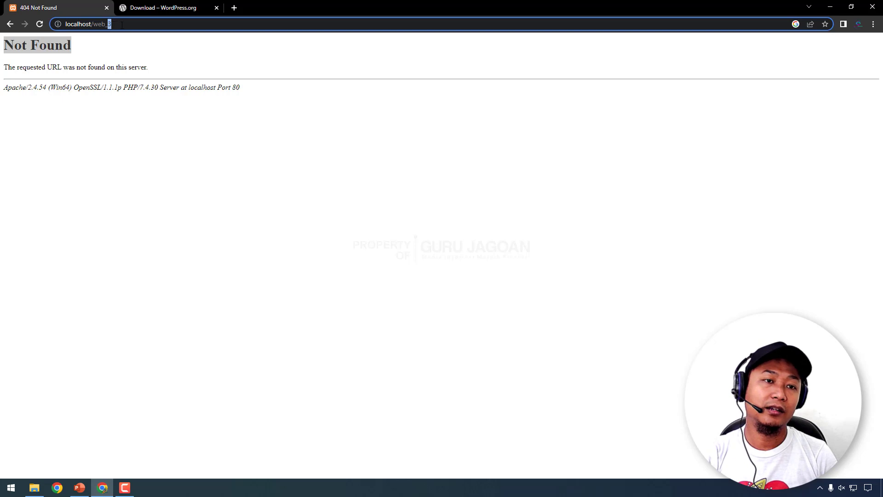
text(1)
key(Return)
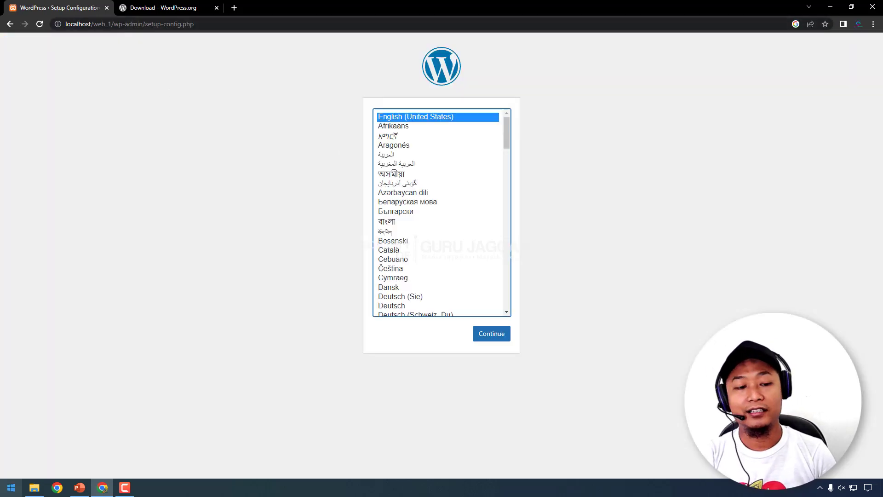
click(34, 488)
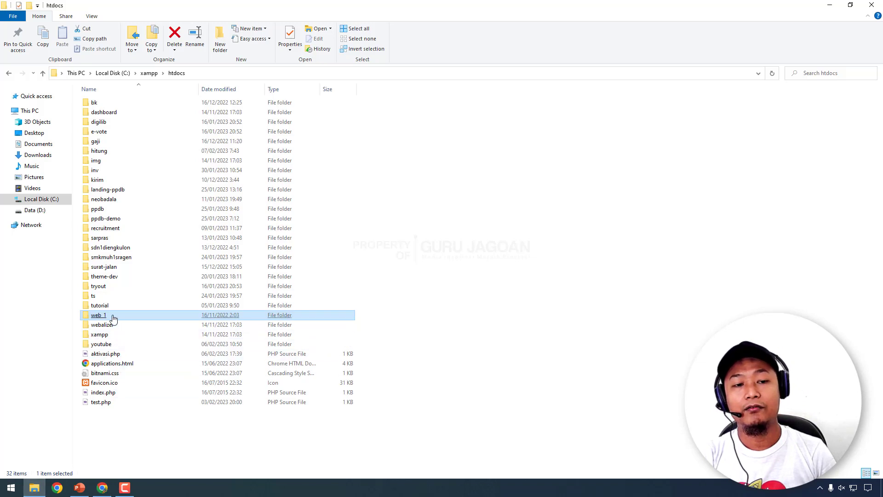
click(103, 488)
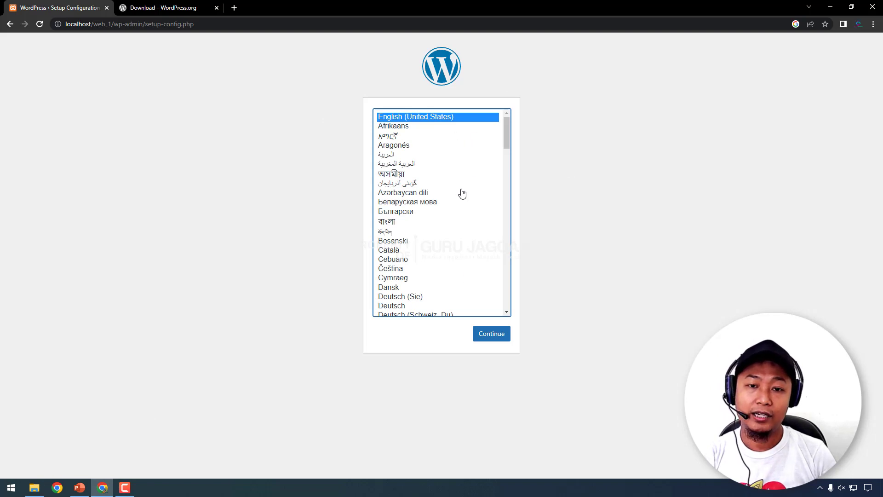
scroll(464, 193, down, 10)
scroll(446, 210, up, 4)
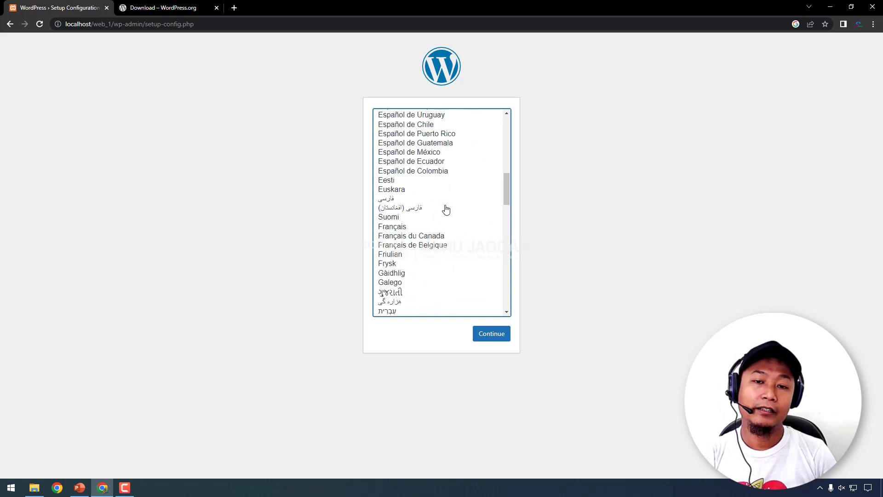
scroll(446, 209, down, 2)
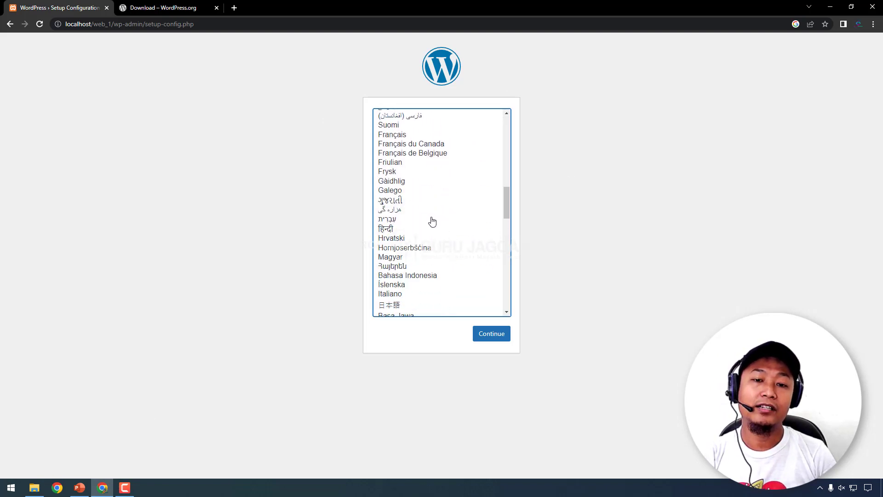
click(417, 276)
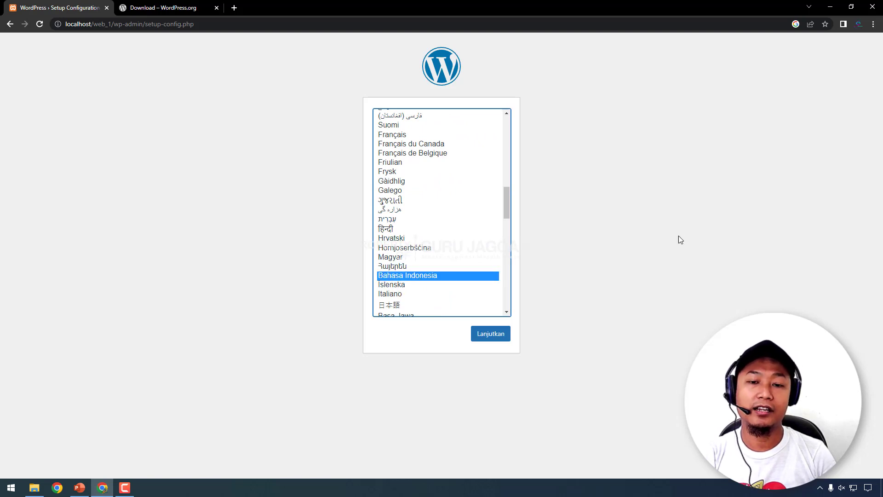
scroll(459, 211, up, 8)
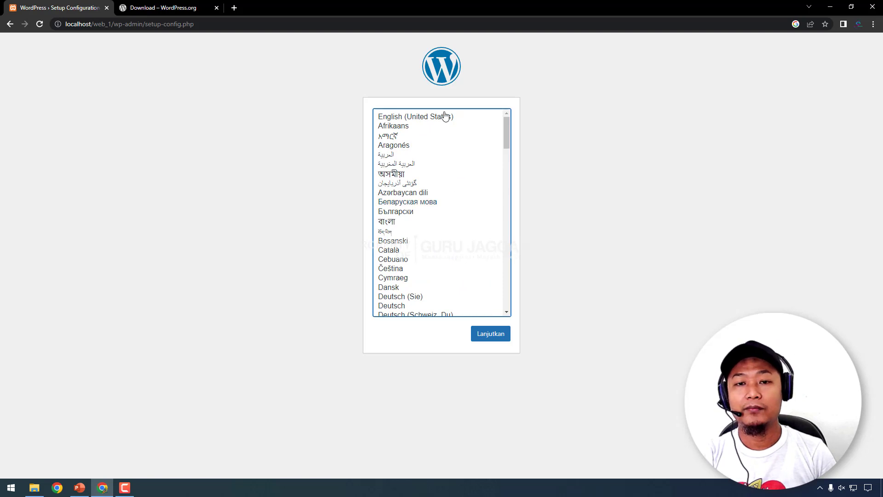
click(444, 116)
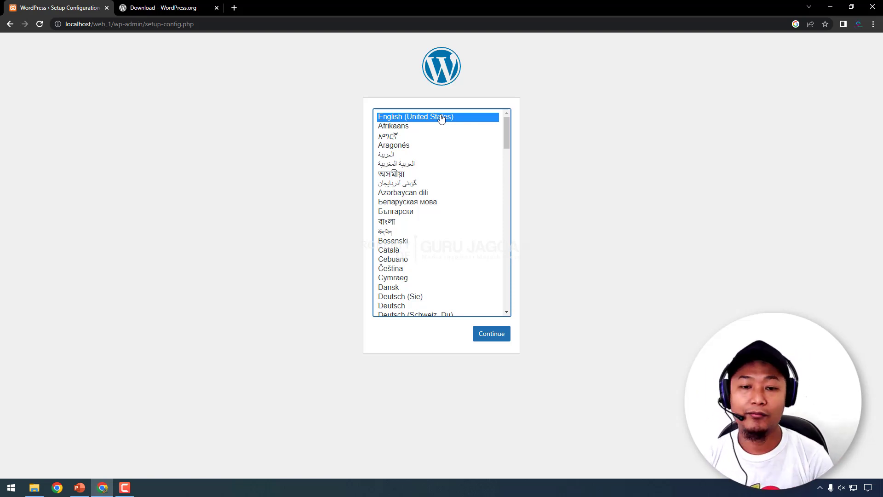
scroll(432, 221, down, 4)
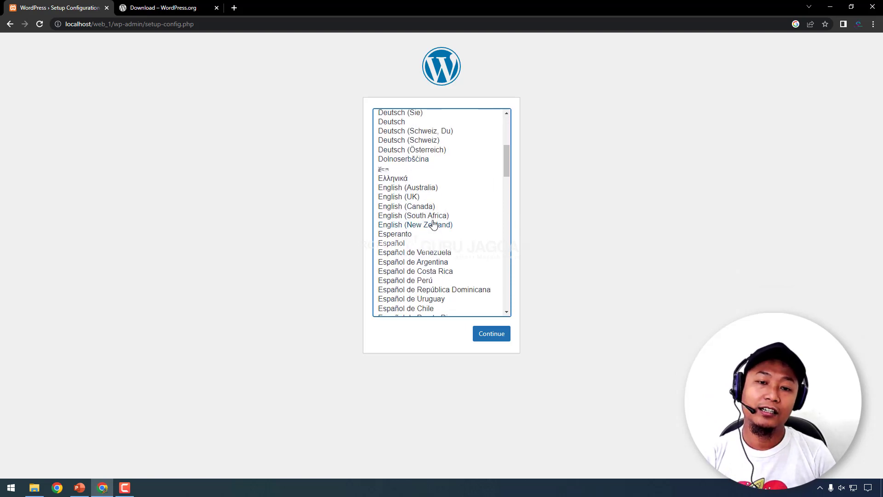
scroll(428, 258, down, 5)
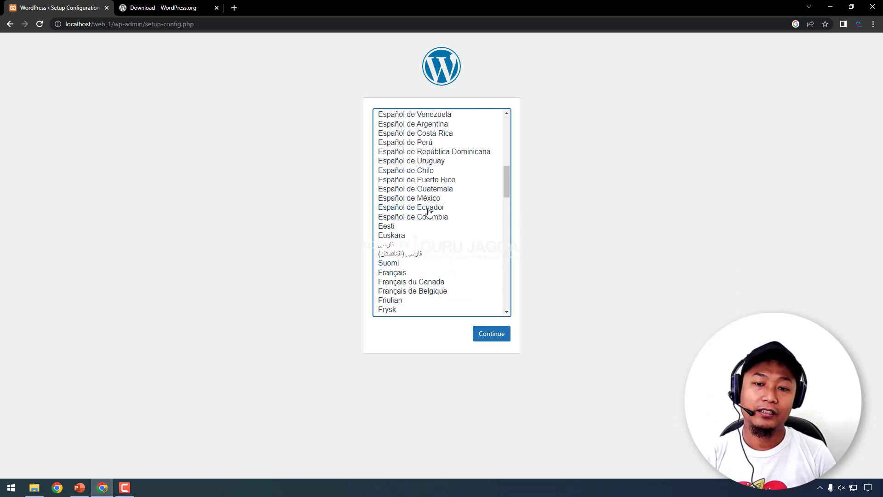
scroll(421, 248, down, 4)
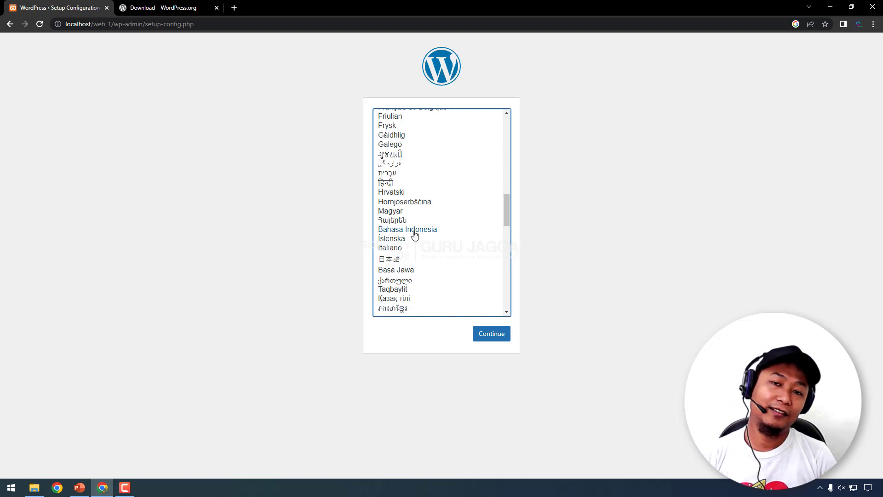
scroll(454, 254, up, 10)
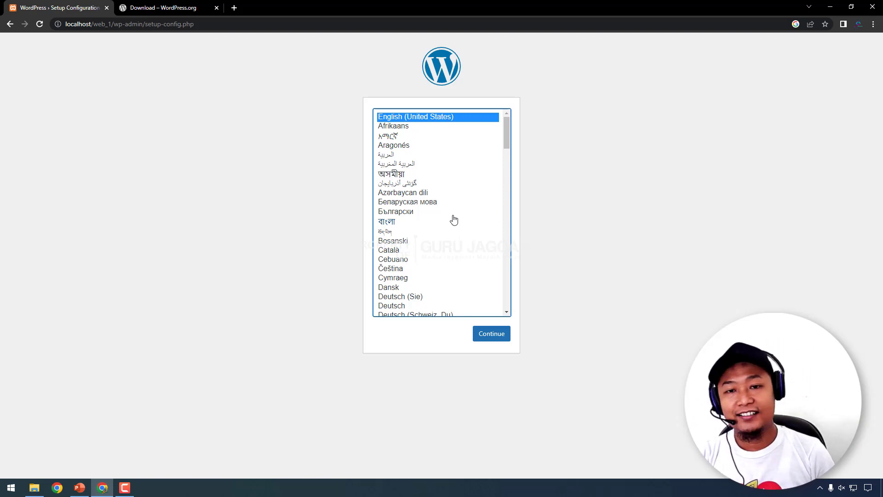
- Continue setup in English past the welcome screen to the database details form
click(490, 335)
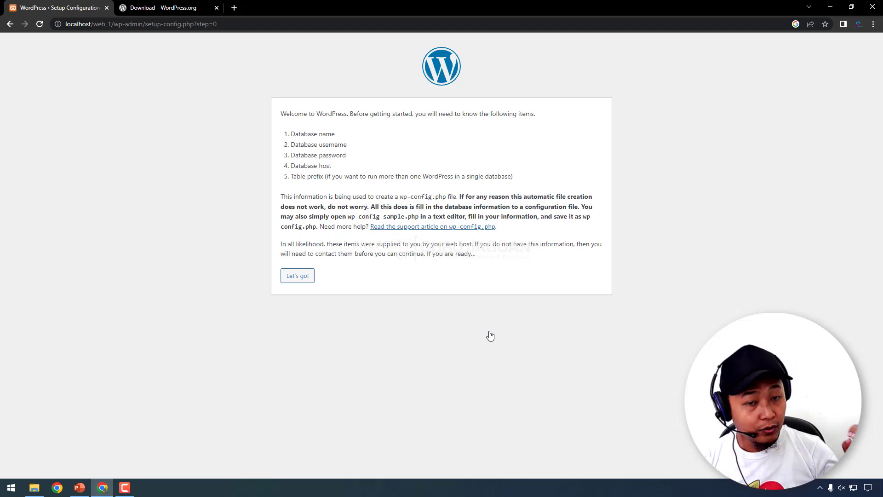
click(34, 487)
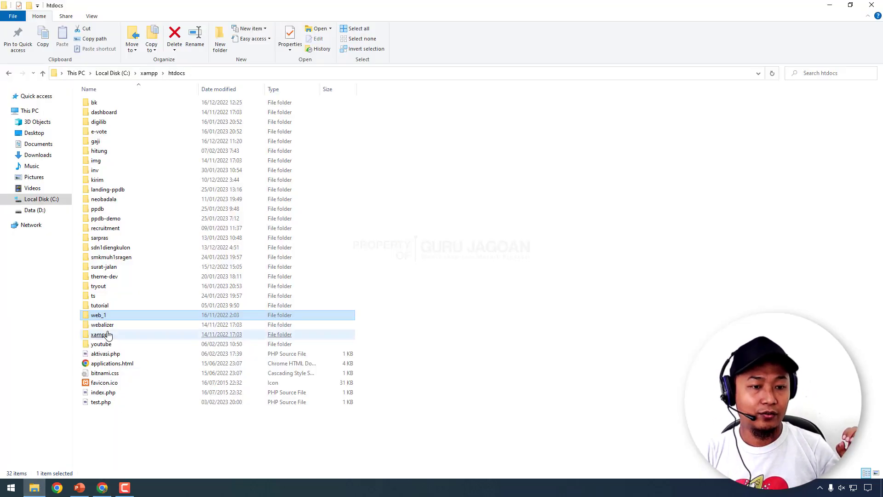
click(34, 488)
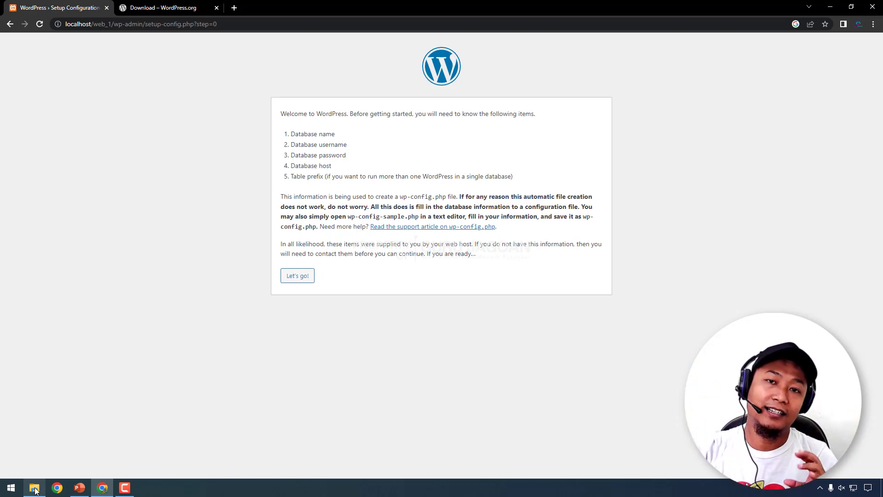
click(297, 276)
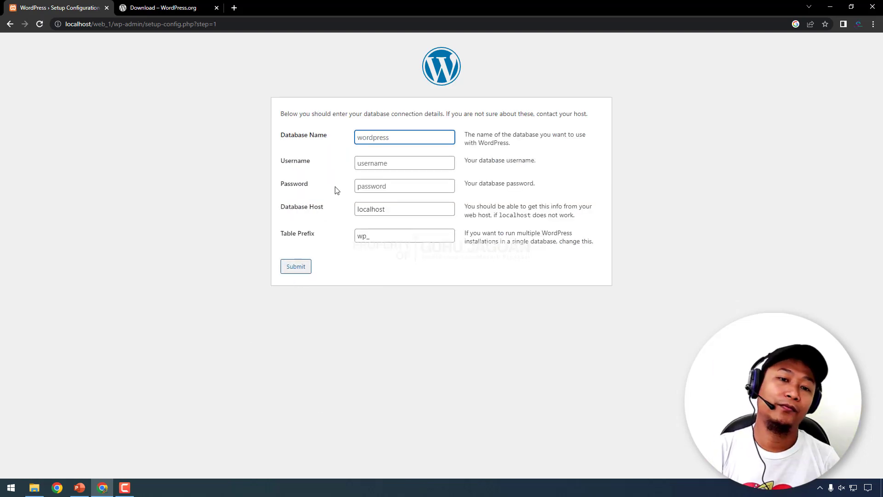
- Enter web_1 as the database name and root as the database username
text(w)
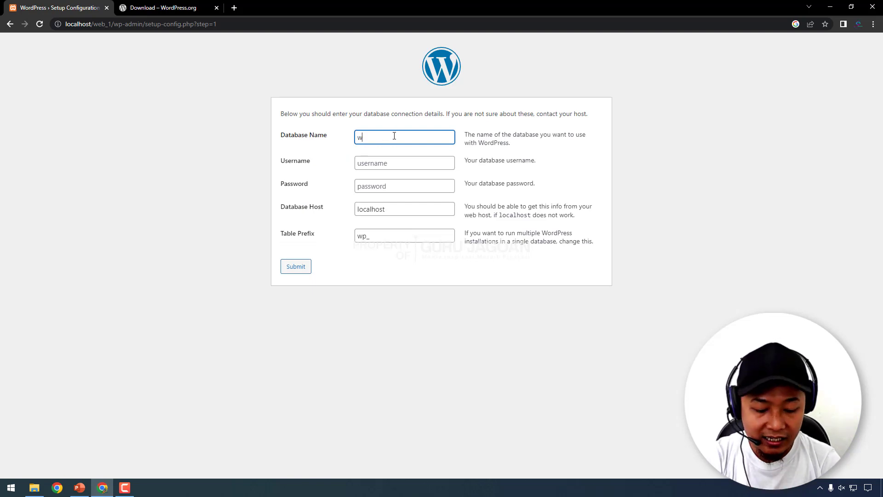
text(eb_1)
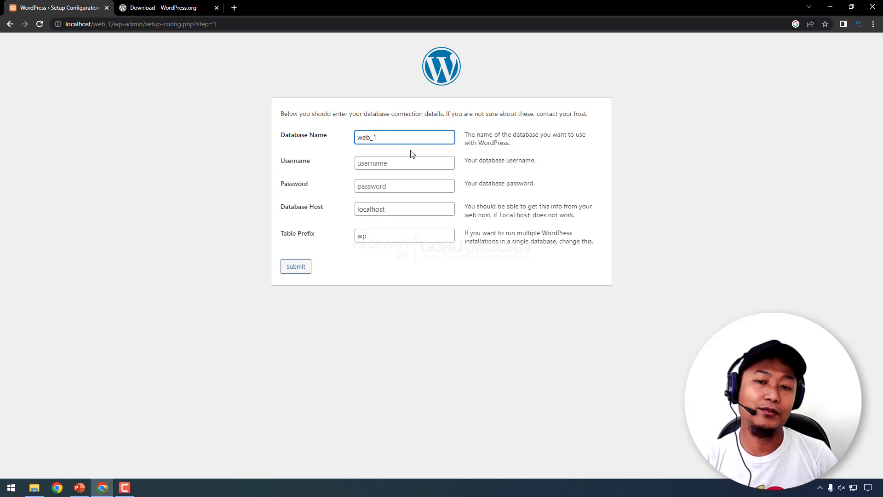
drag(282, 163, 324, 166)
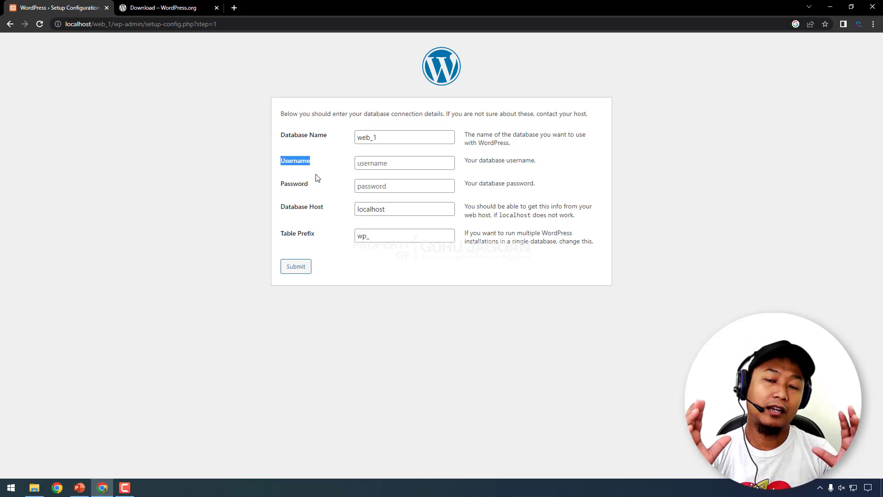
click(371, 162)
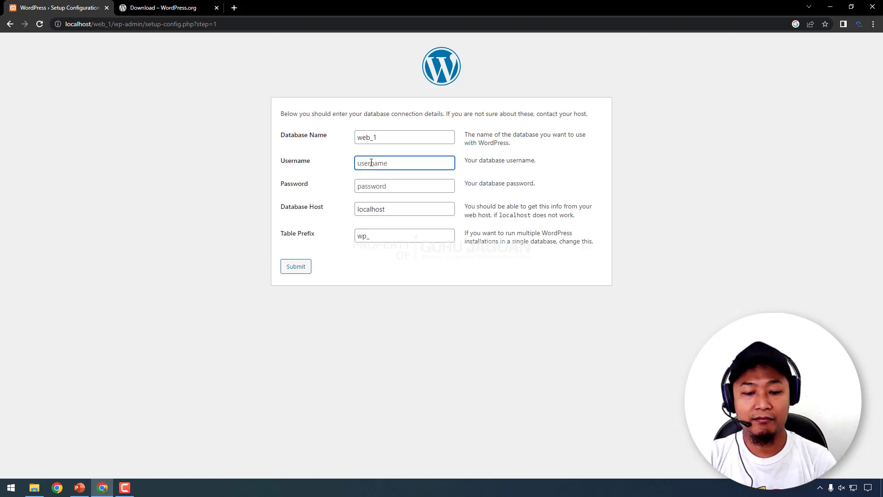
text(root)
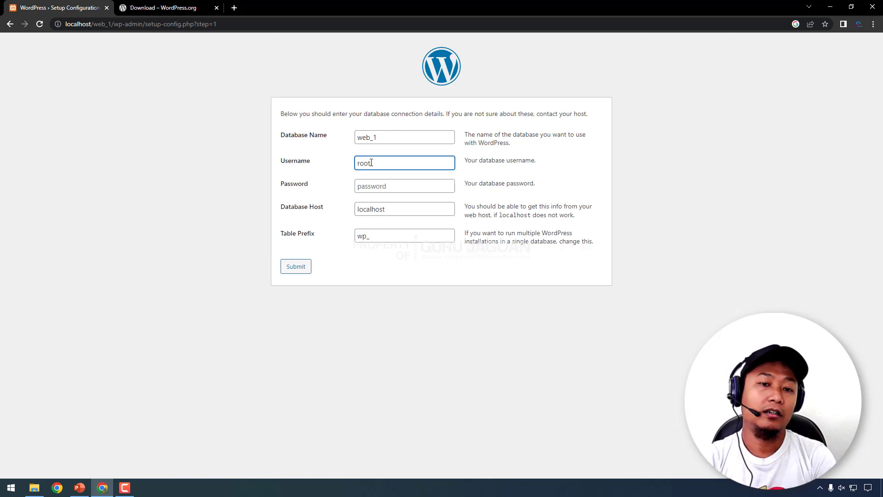
drag(311, 161, 289, 162)
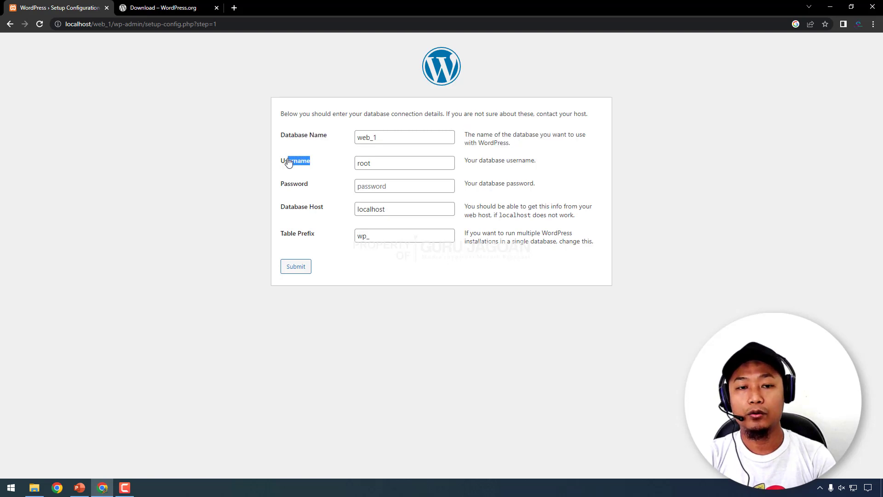
click(316, 172)
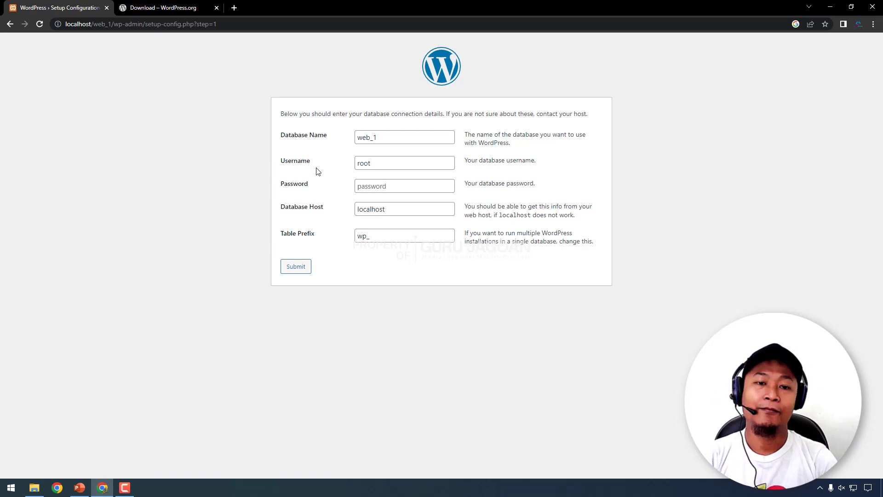
click(382, 166)
click(277, 162)
drag(277, 161, 336, 169)
click(325, 164)
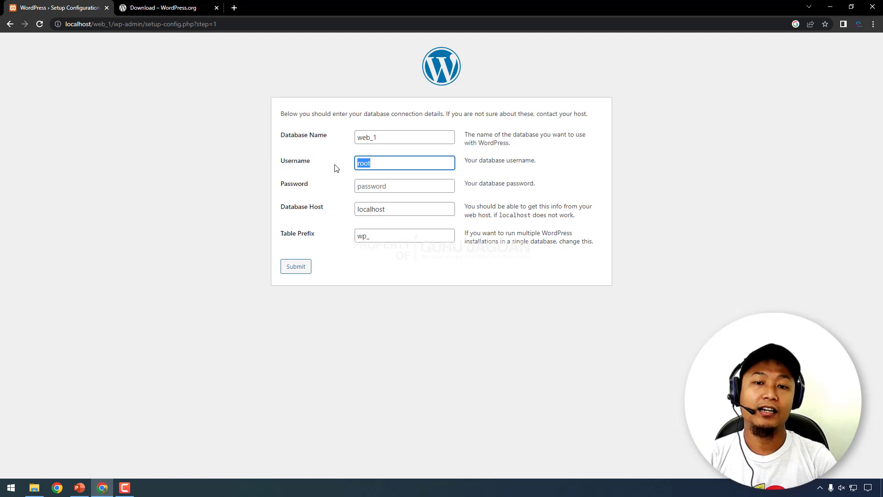
- Leave the database password blank, keeping localhost as host and wp_ as table prefix
click(393, 187)
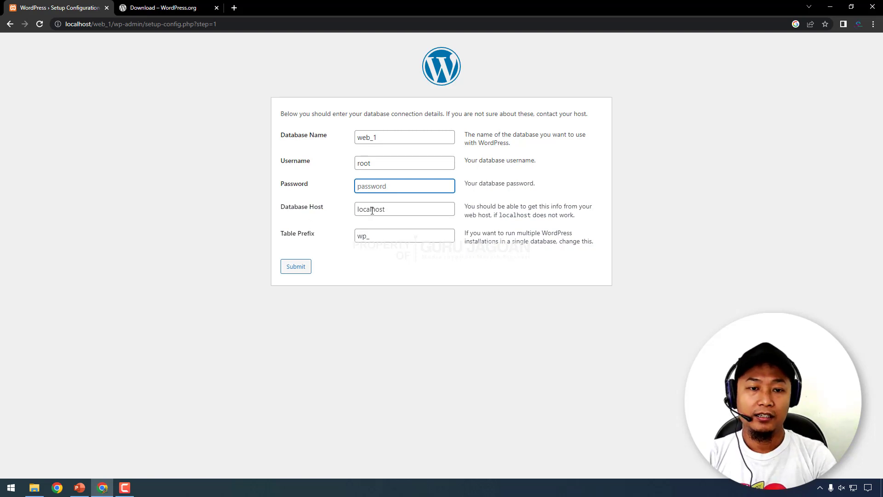
drag(396, 212, 338, 207)
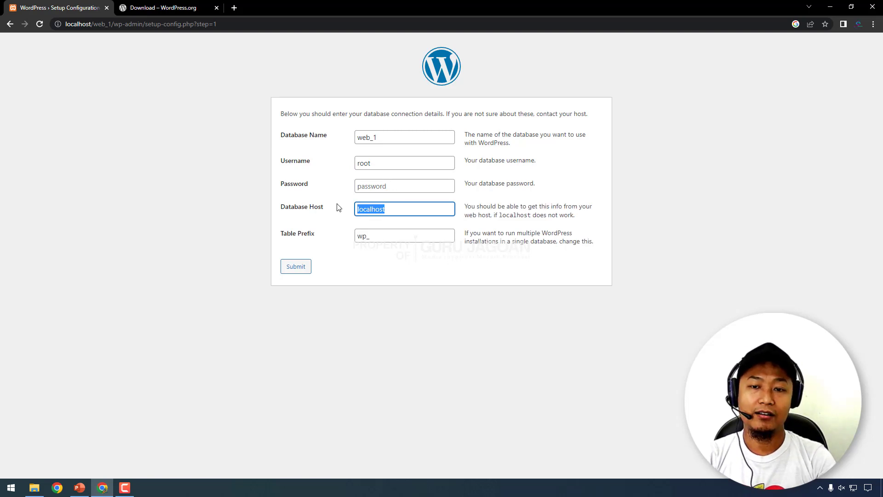
drag(465, 206, 567, 207)
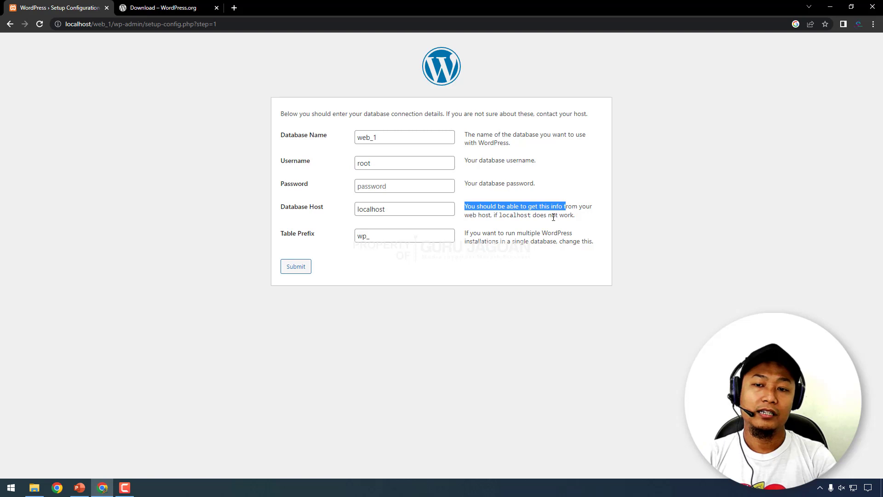
drag(412, 214, 341, 219)
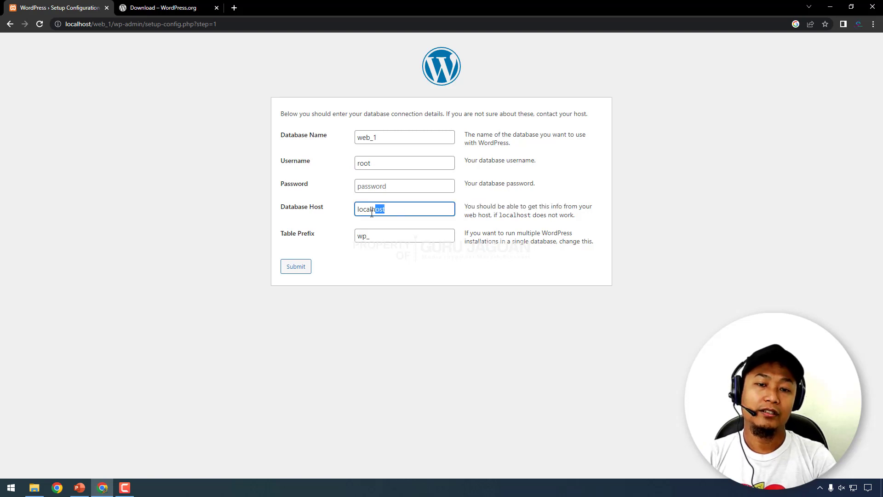
click(340, 219)
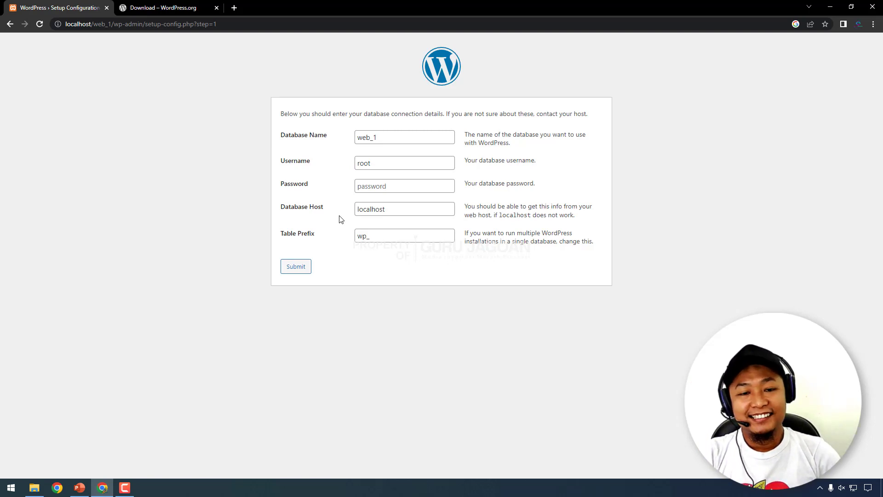
drag(278, 242, 311, 241)
click(364, 235)
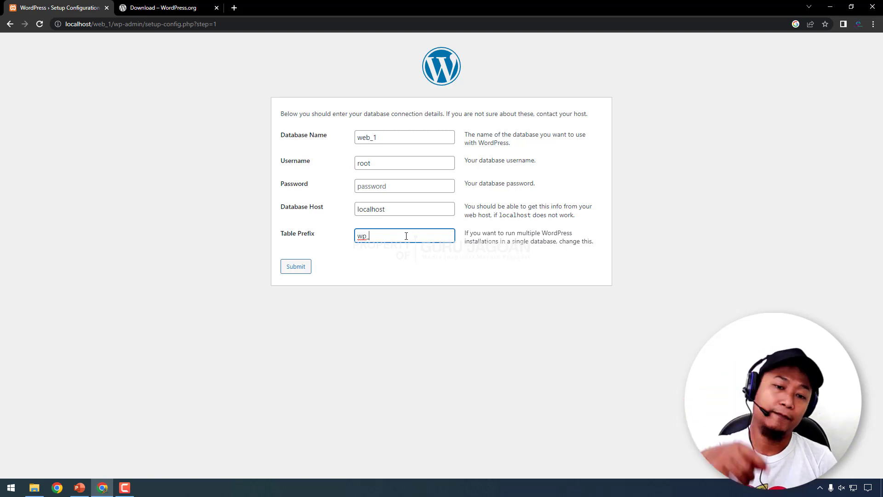
- Review web_1, root, blank password, localhost and wp_, then submit the connection details
click(377, 269)
drag(284, 134, 308, 135)
drag(389, 137, 353, 134)
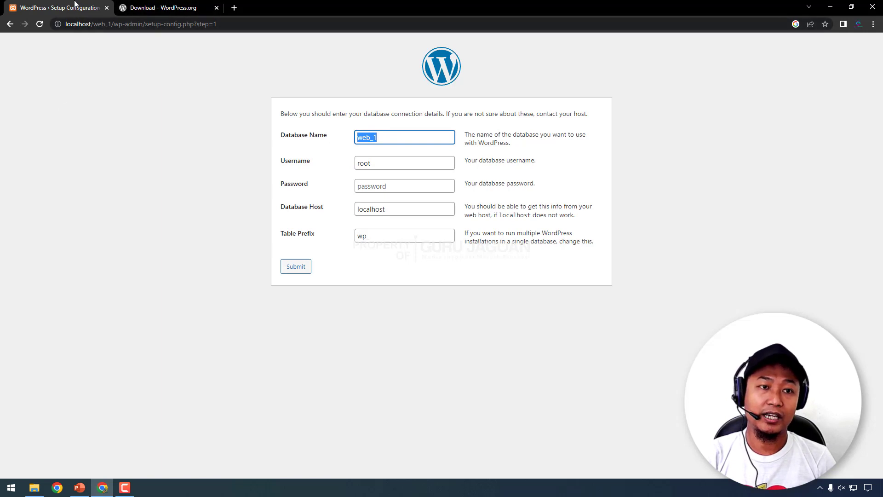
click(313, 125)
drag(384, 164, 302, 165)
click(381, 186)
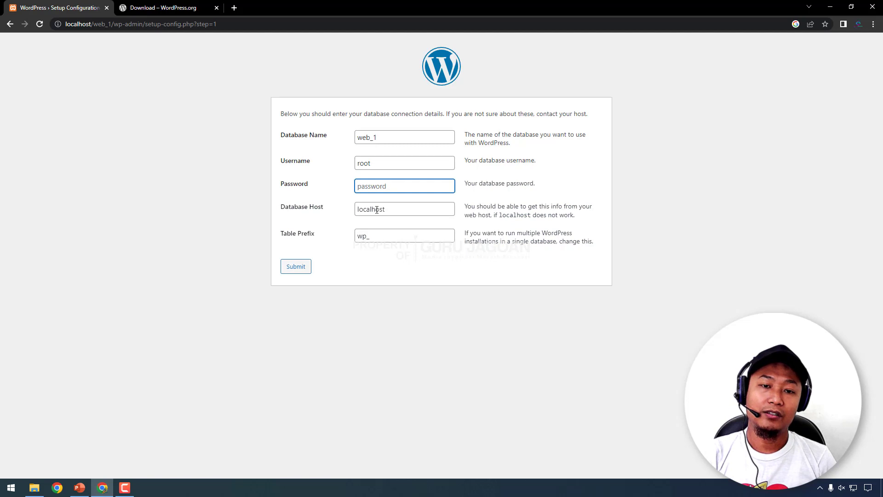
click(395, 210)
click(385, 235)
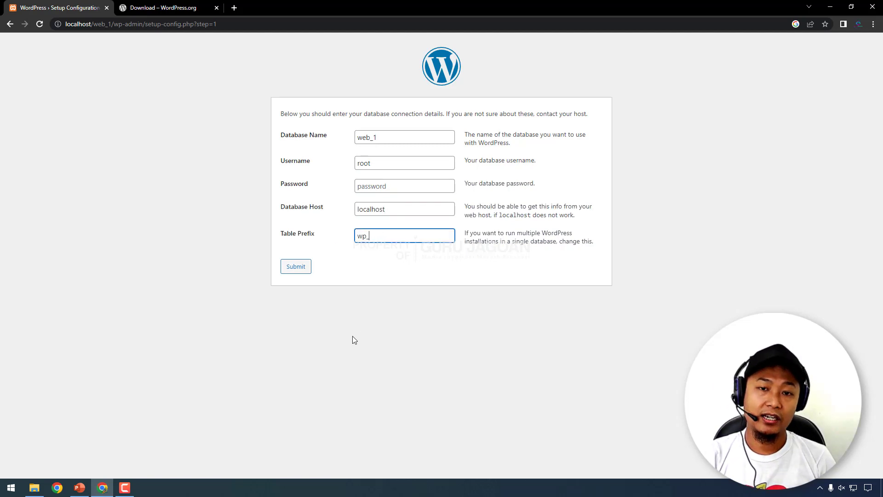
click(295, 267)
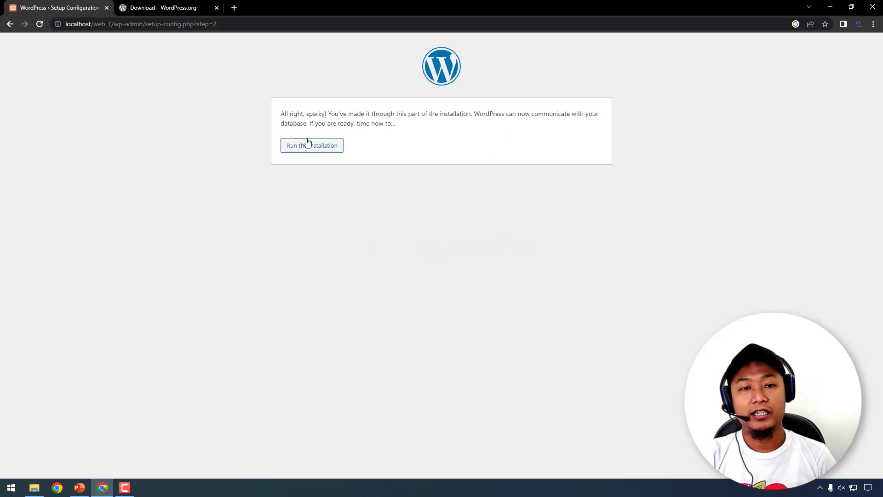
- Run the installation from the step 2 database-success page
drag(282, 114, 318, 114)
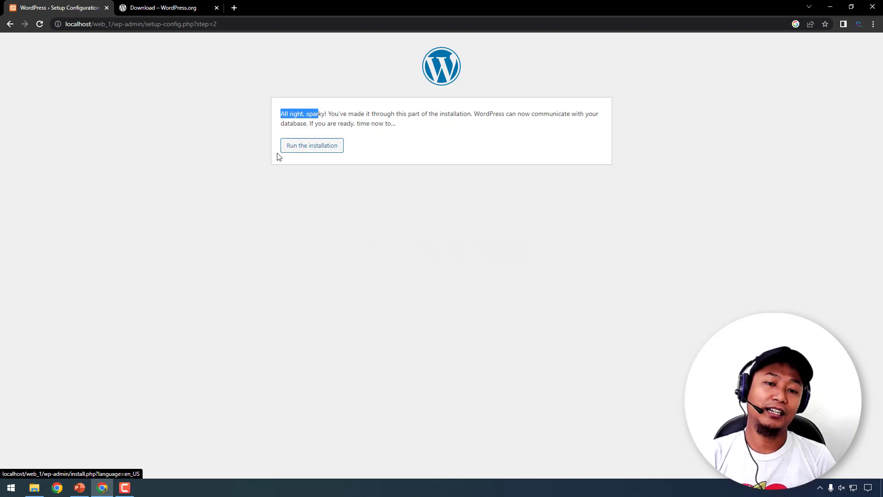
click(311, 147)
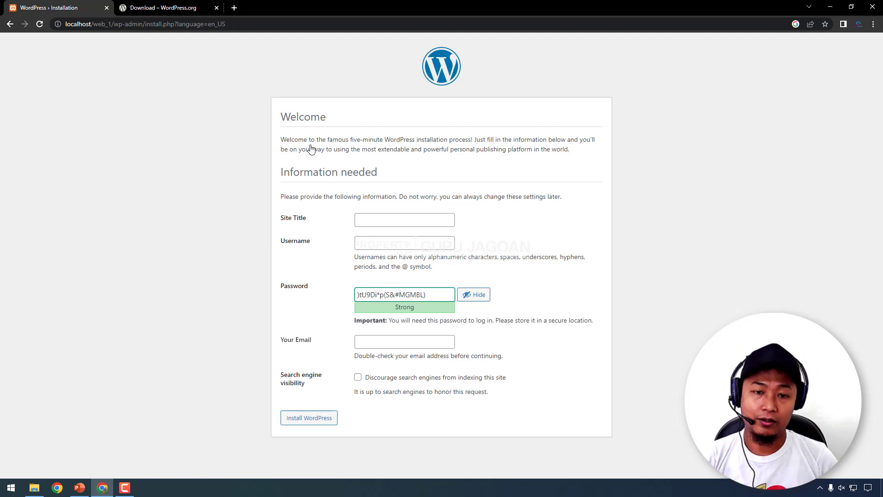
- Set the Site Title to 'SMK Presiden' and begin entering the admin username
click(388, 219)
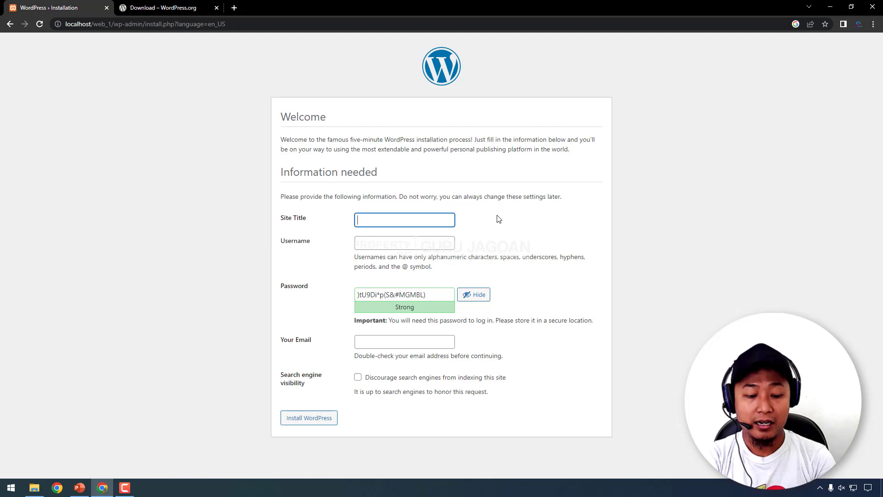
text(SM)
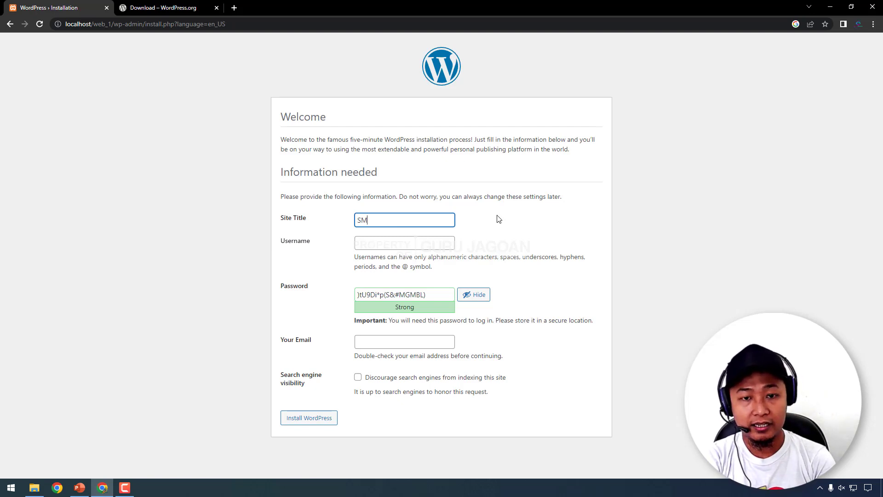
text(K Preside)
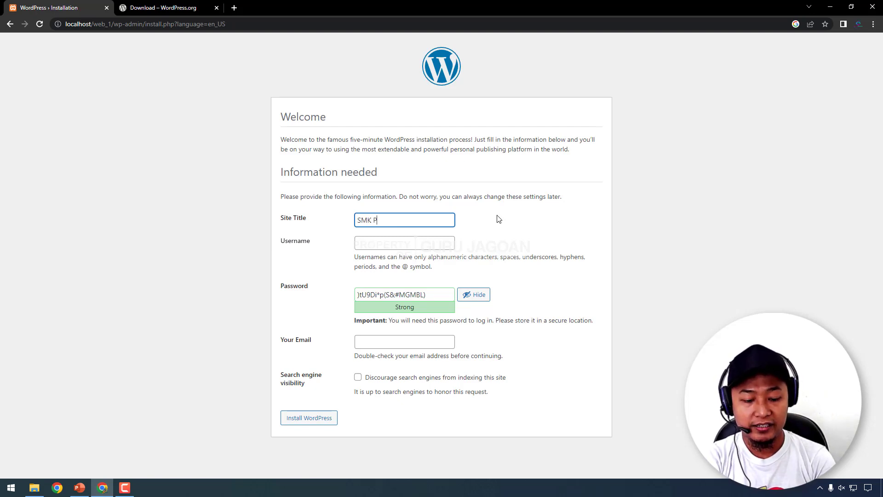
text(n)
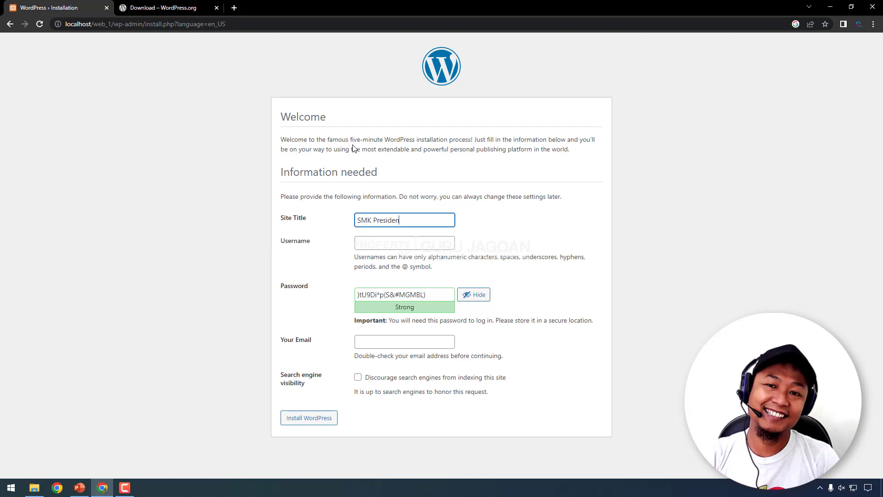
click(377, 242)
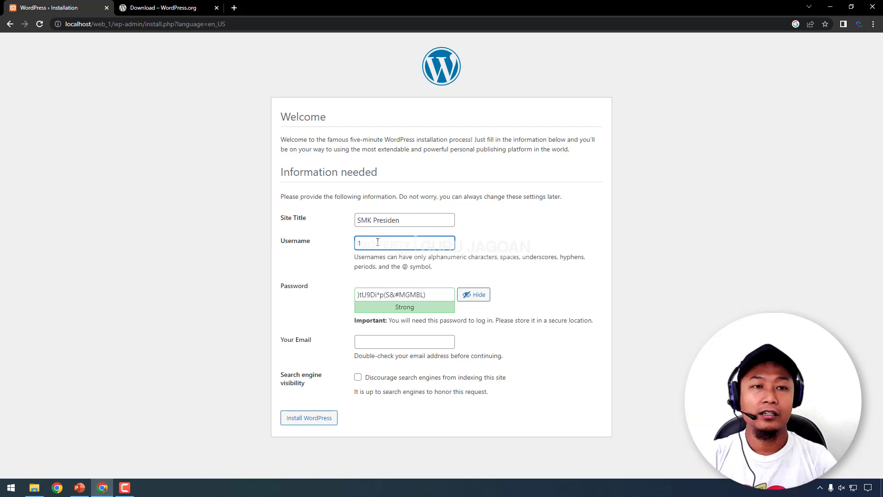
- Replace the generated admin password with a very weak one and confirm weak password use
drag(429, 295, 267, 286)
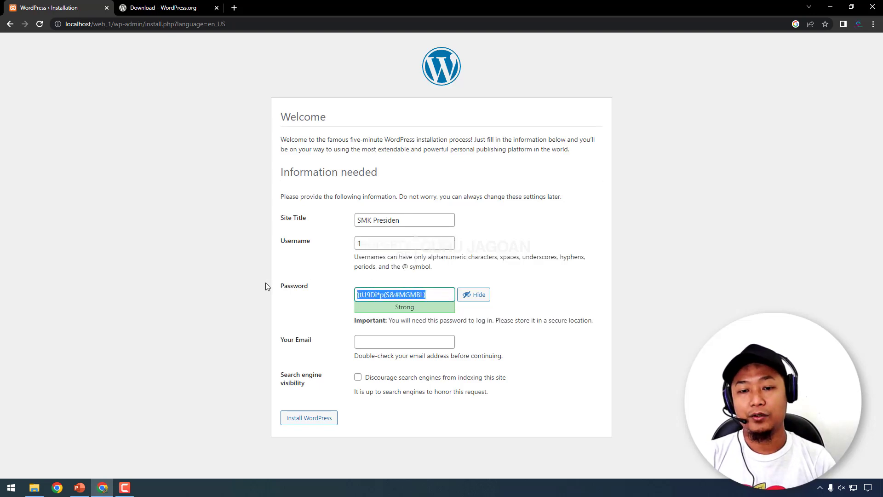
text(1)
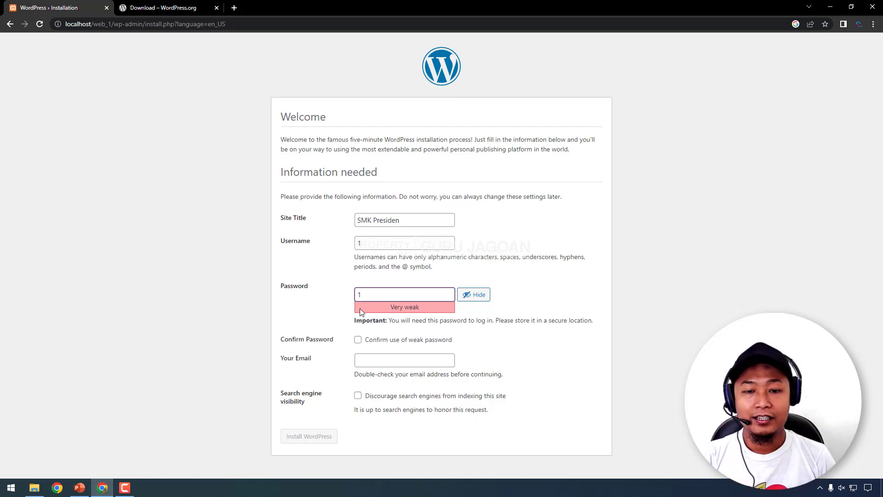
click(329, 330)
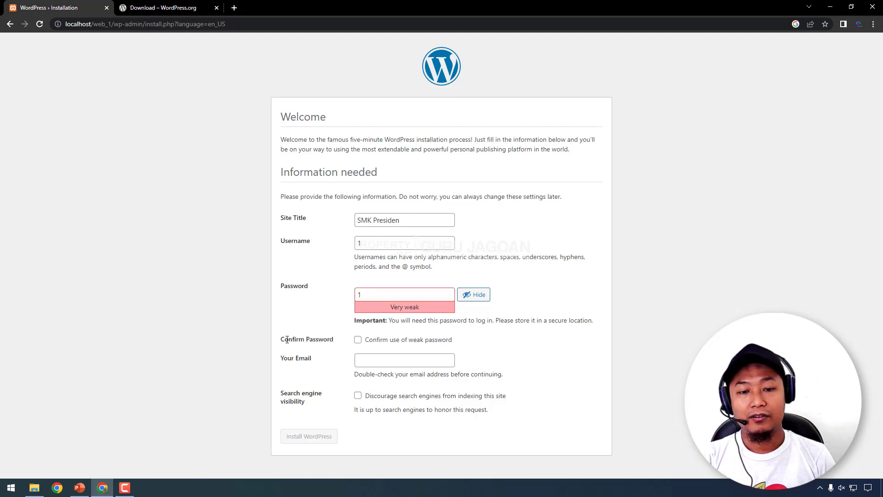
click(358, 341)
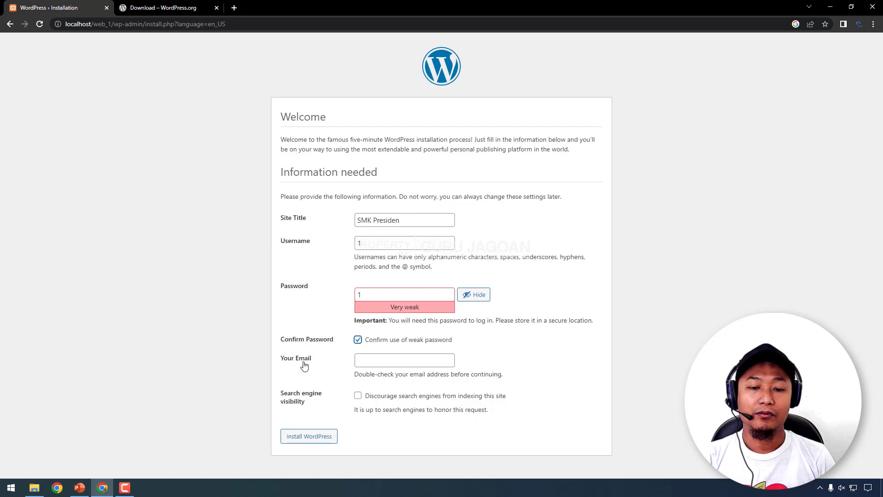
click(391, 361)
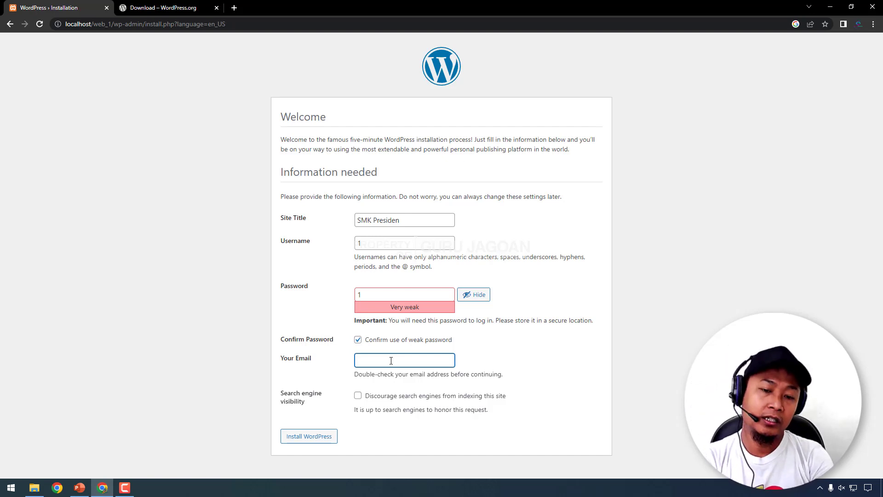
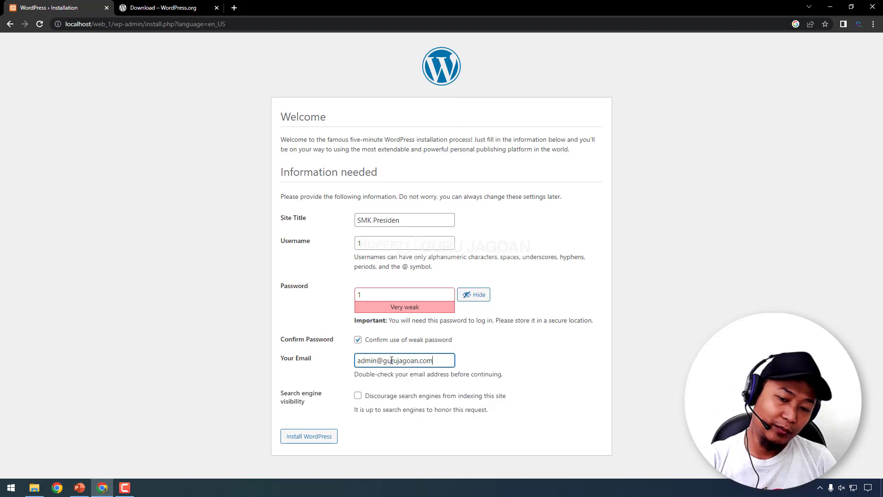
- Enter the administrator's e-mail address in the Your Email field
mouse_move(279, 391)
mouse_down()
mouse_move(312, 403)
mouse_move(286, 394)
mouse_up()
click(311, 403)
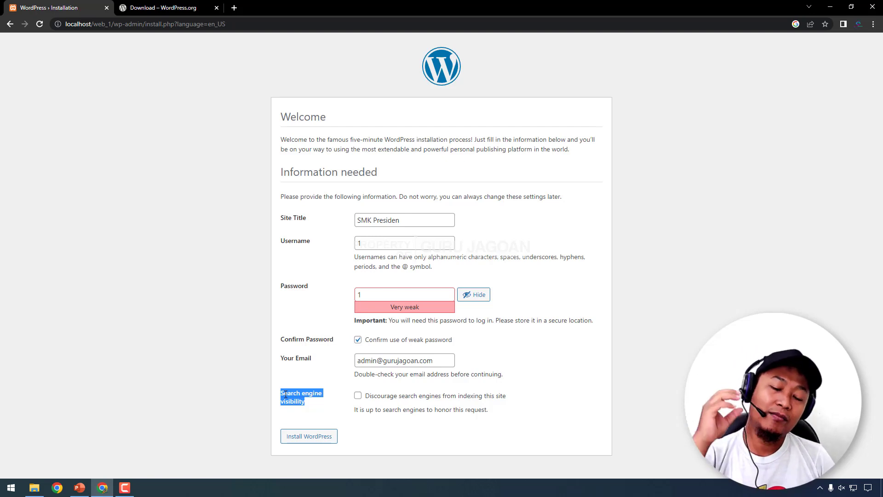
- Leave search engine indexing allowed and install WordPress
click(314, 383)
click(358, 395)
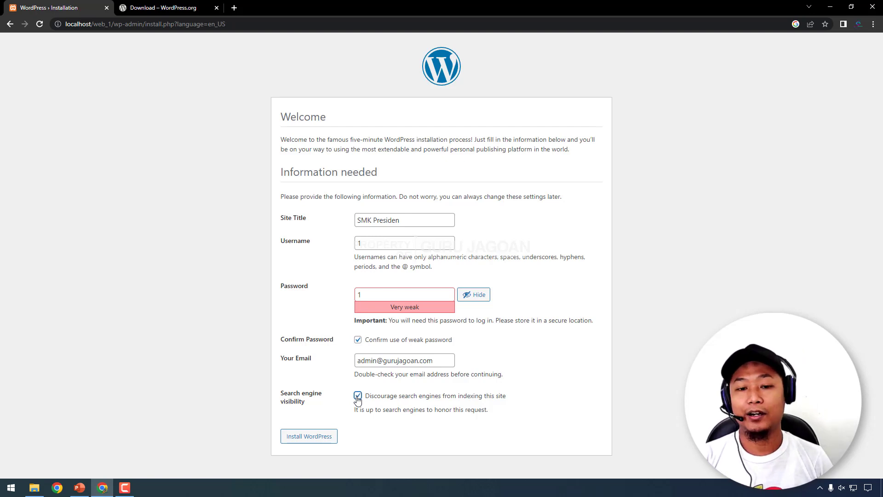
click(358, 396)
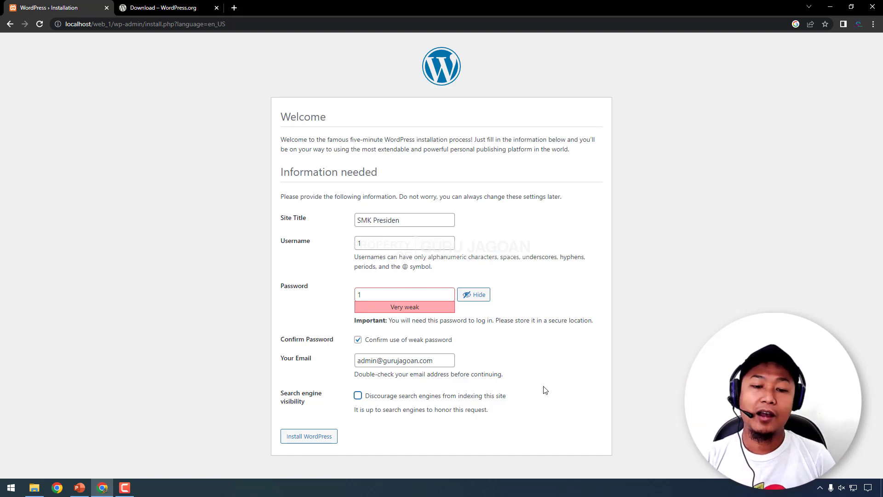
click(304, 442)
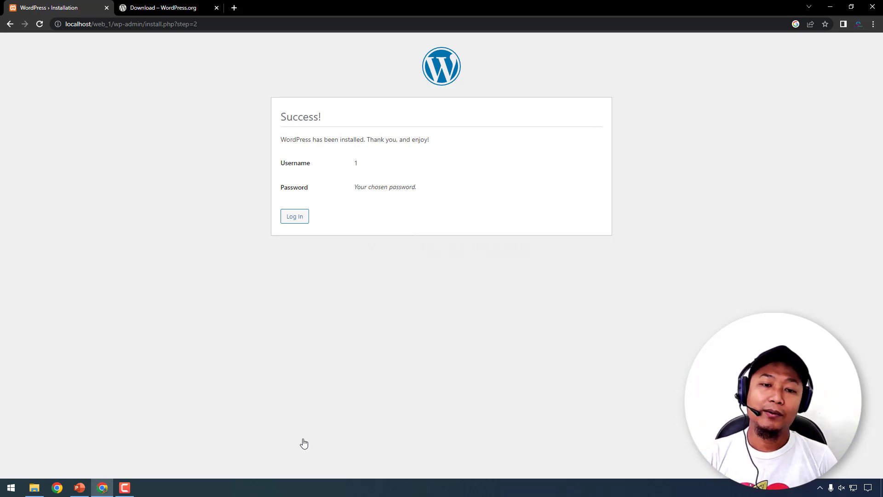
- Open localhost/web_1 in a new tab to view the live SMK Presiden front page
click(234, 8)
text(loac)
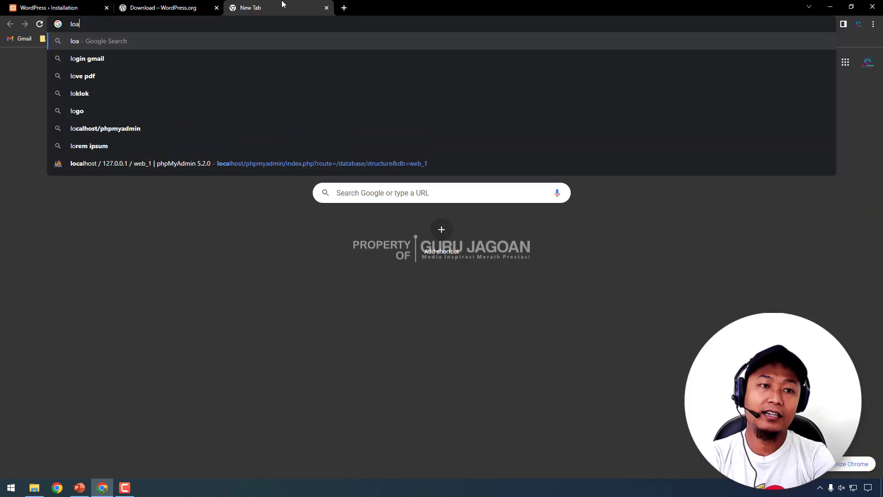
key(BackSpace)
key(BackSpace)
text(calhost/)
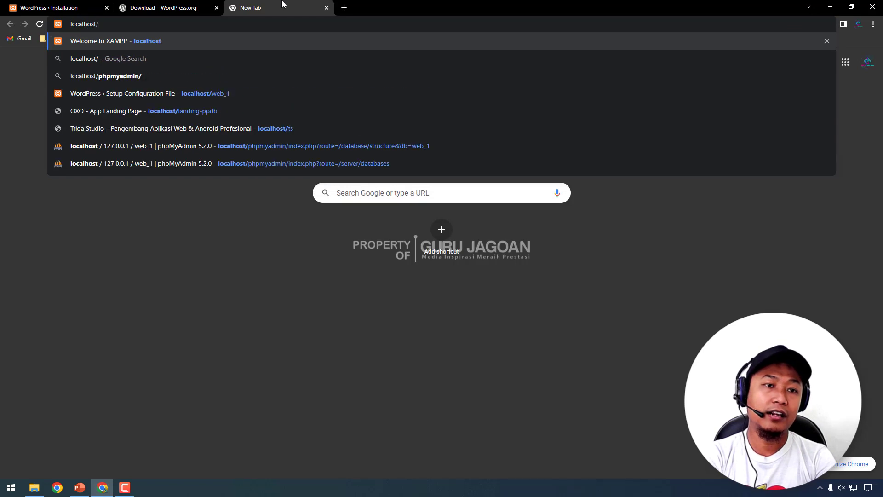
text(web_1)
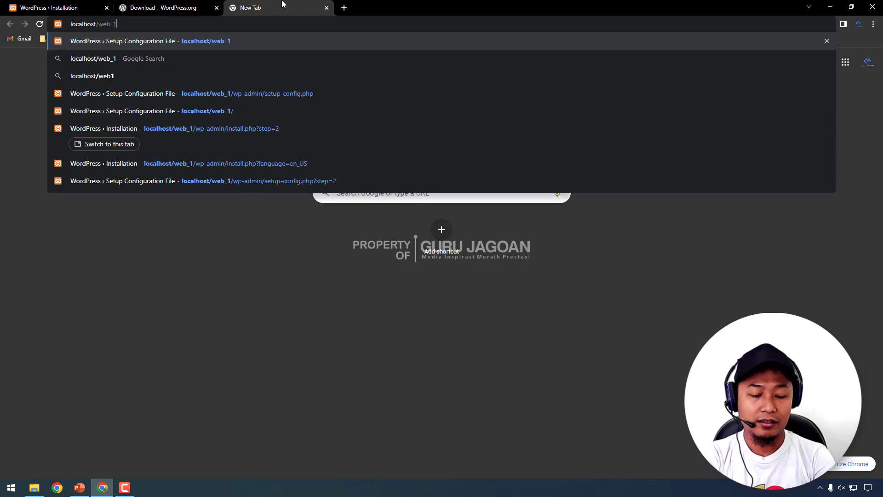
key(Return)
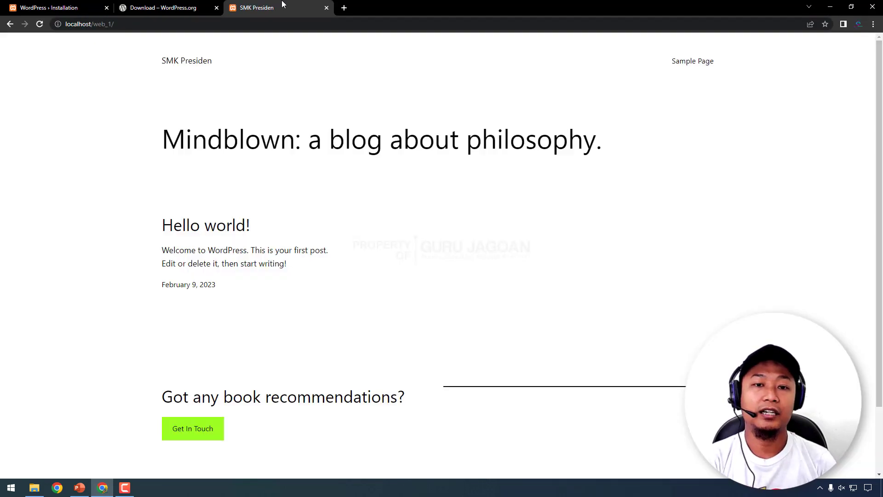
scroll(424, 194, down, 2)
scroll(426, 196, up, 2)
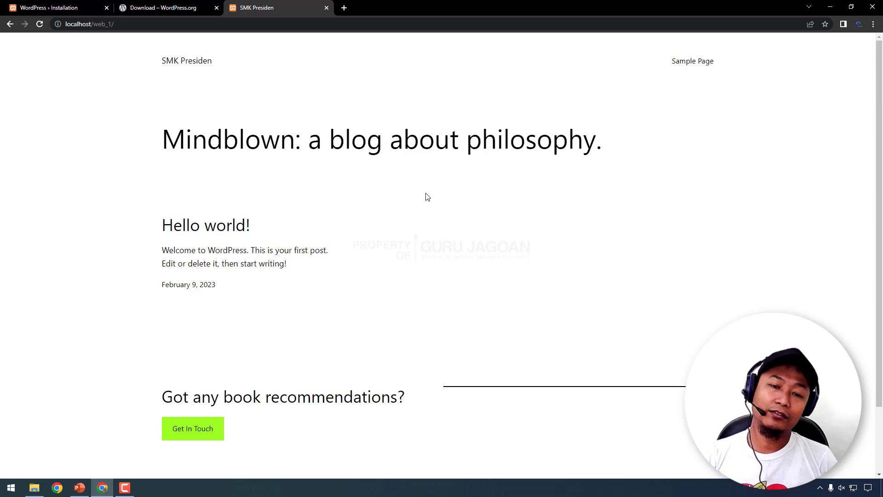
- Search Google for 'trida studio' in a new Chrome tab
click(344, 8)
click(290, 2)
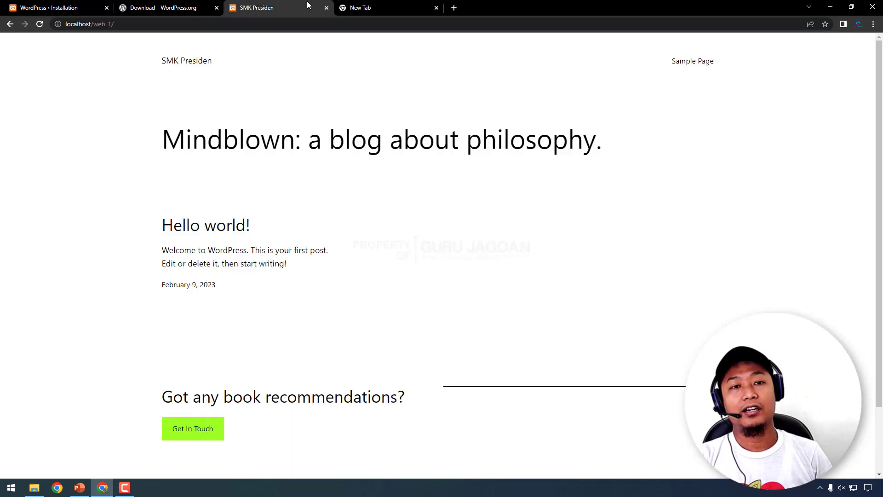
click(375, 6)
click(376, 21)
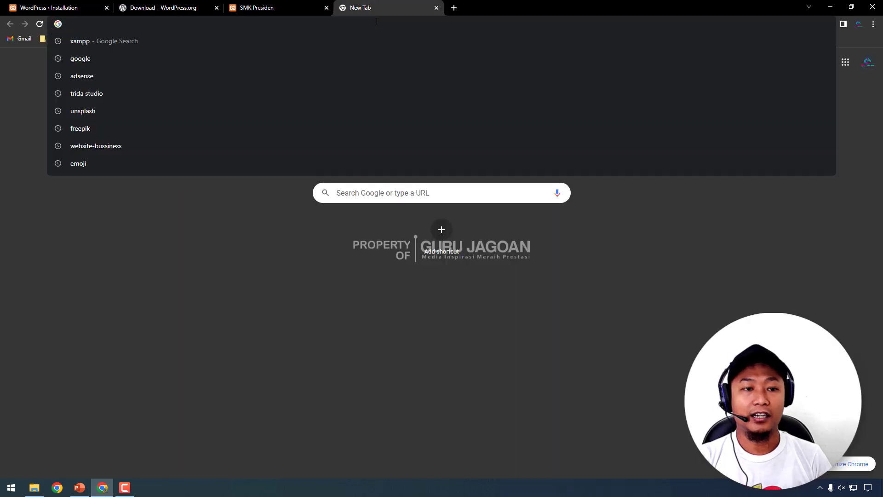
text(trida)
key(BackSpace)
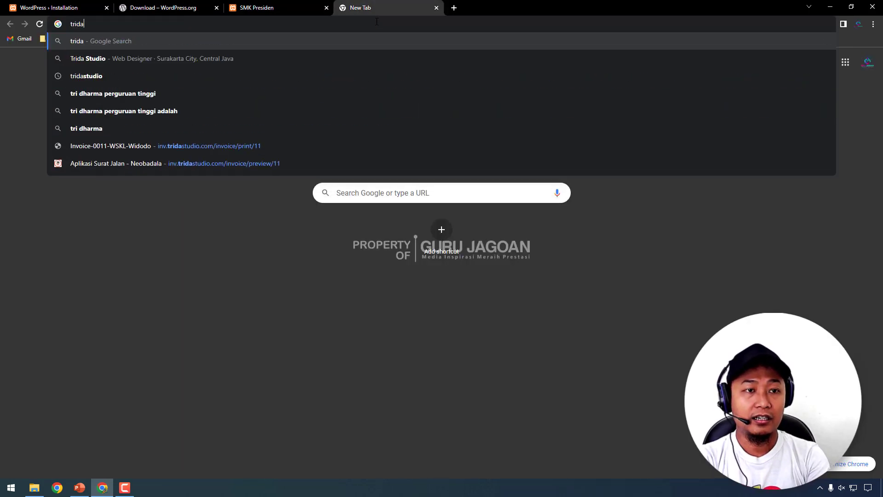
text(stu)
key(Return)
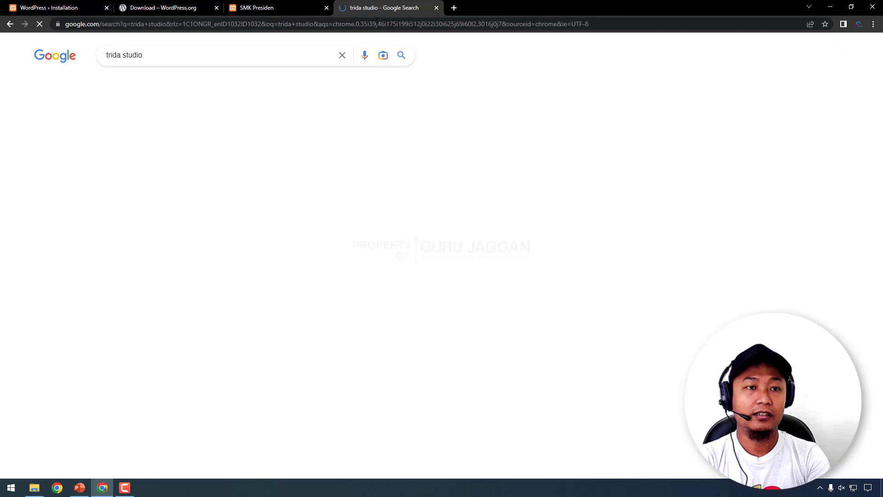
- Open the Trida Studio website and scroll down to its portfolio of client sites
click(118, 138)
scroll(362, 243, down, 8)
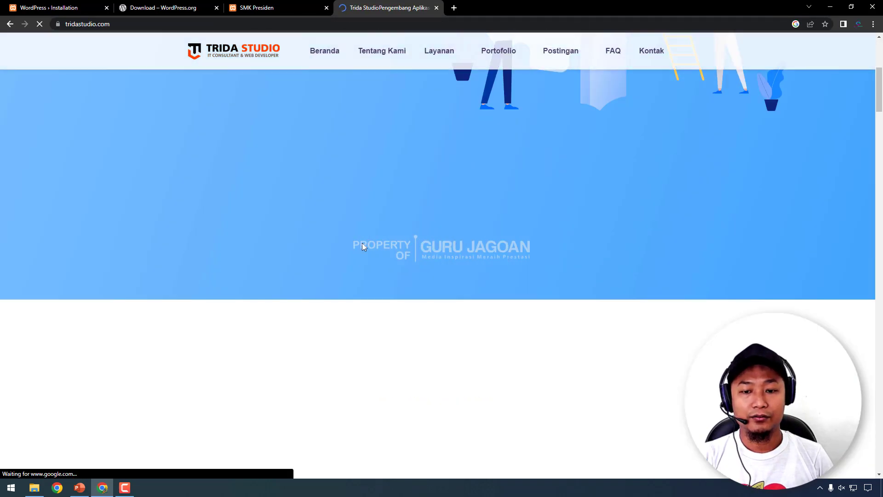
scroll(368, 245, down, 20)
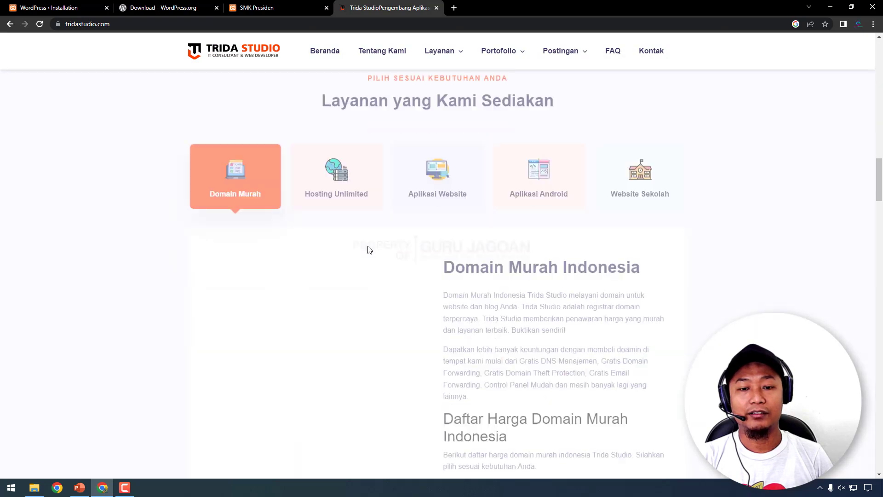
scroll(363, 249, down, 20)
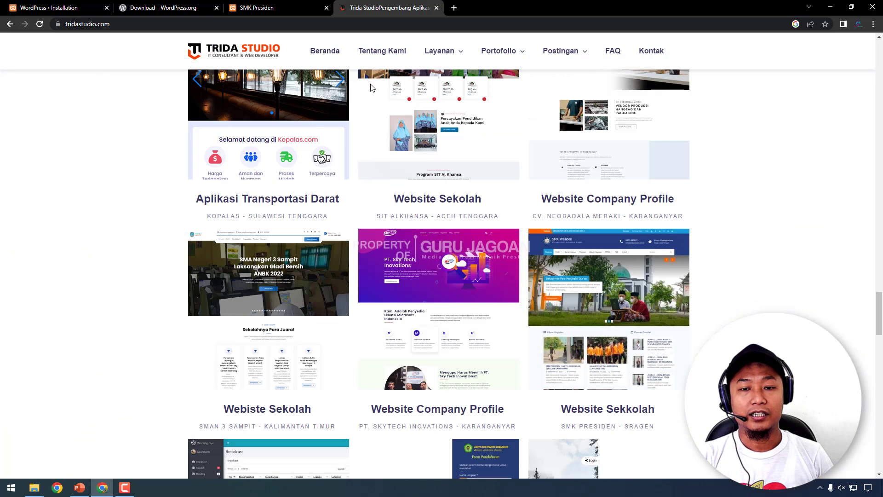
click(395, 24)
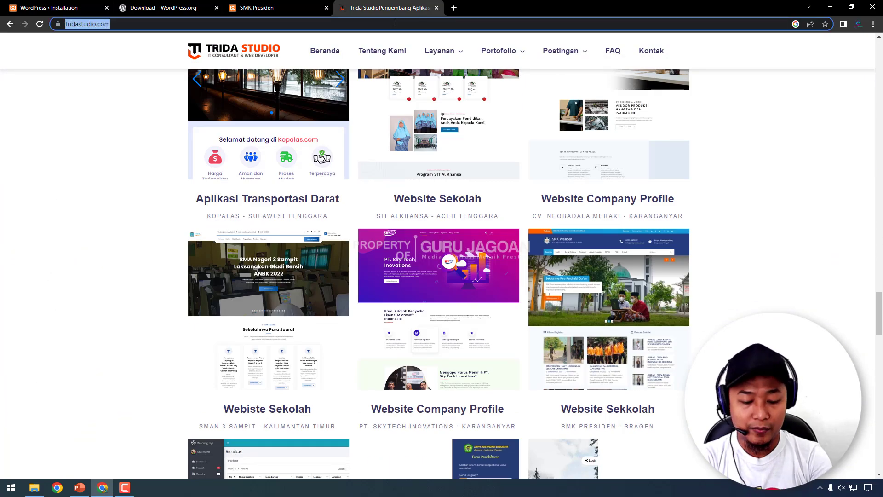
- Search for 'smkpresiden' and open the 'SMK PRESIDEN: Beranda' result at smkpresiden.sch.id
text(smkpresiden)
key(Return)
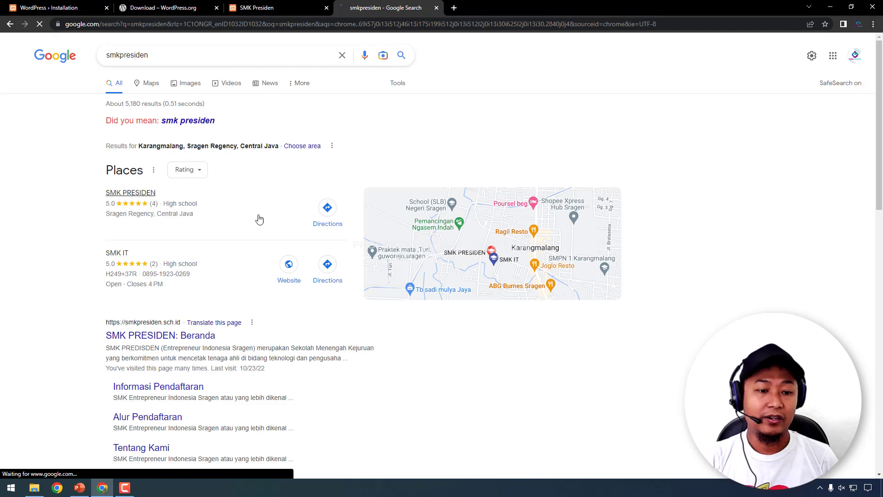
scroll(55, 208, down, 3)
scroll(51, 216, up, 3)
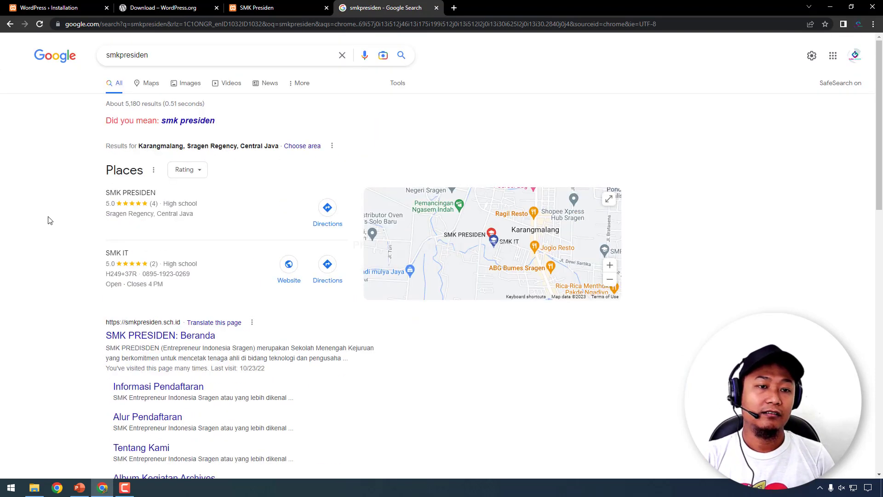
scroll(52, 218, down, 4)
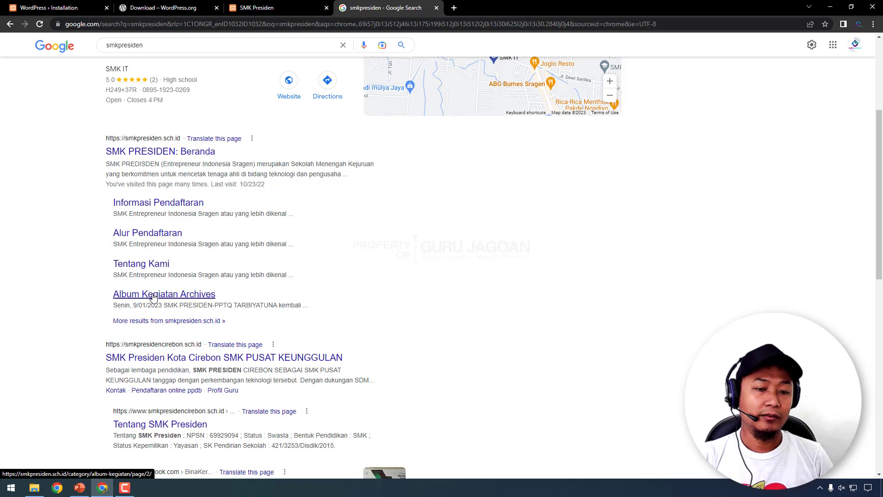
scroll(154, 296, up, 4)
click(133, 337)
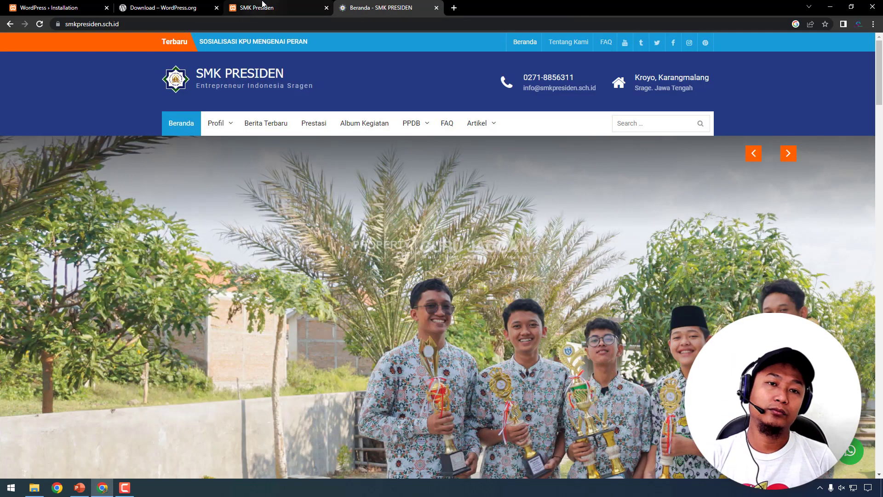
- Compare with the local site, then scroll the live SMK PRESIDEN homepage to the footer and back to the top
click(262, 4)
click(390, 6)
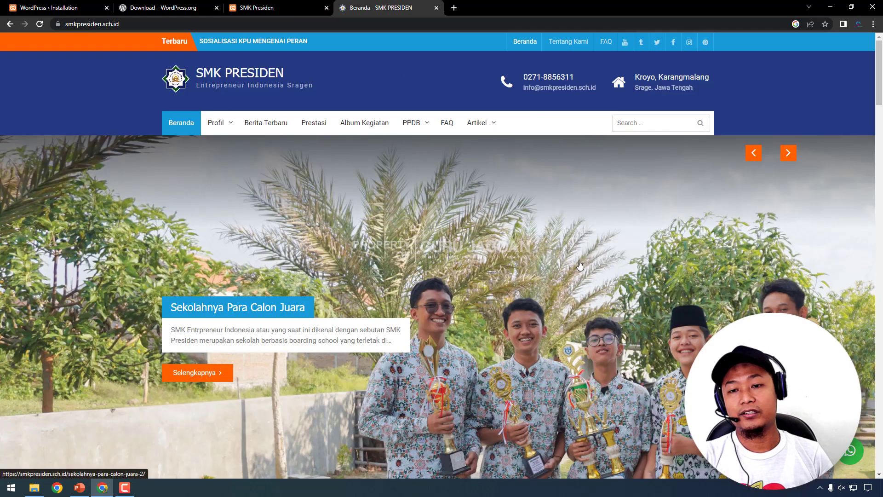
scroll(580, 265, down, 20)
scroll(540, 313, down, 20)
scroll(535, 318, down, 5)
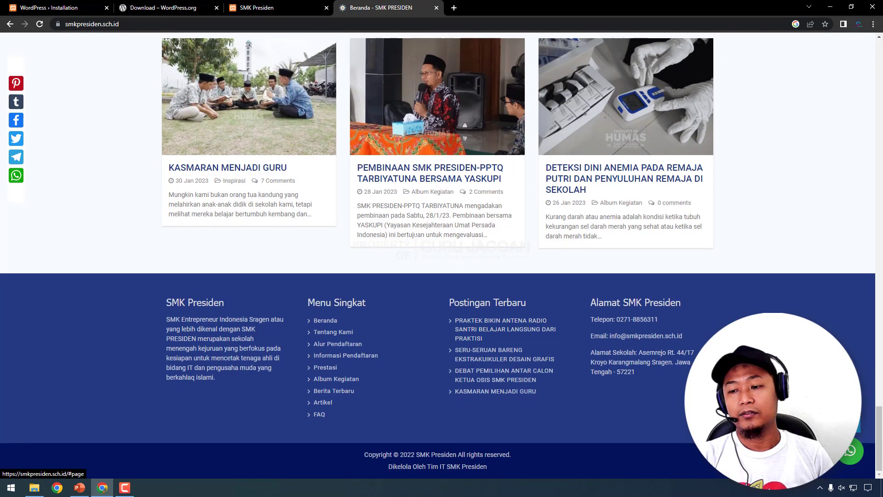
click(853, 419)
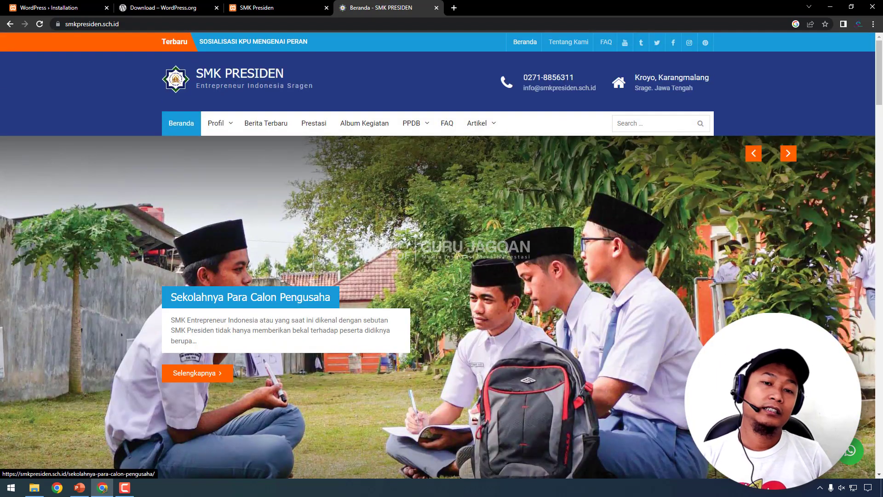